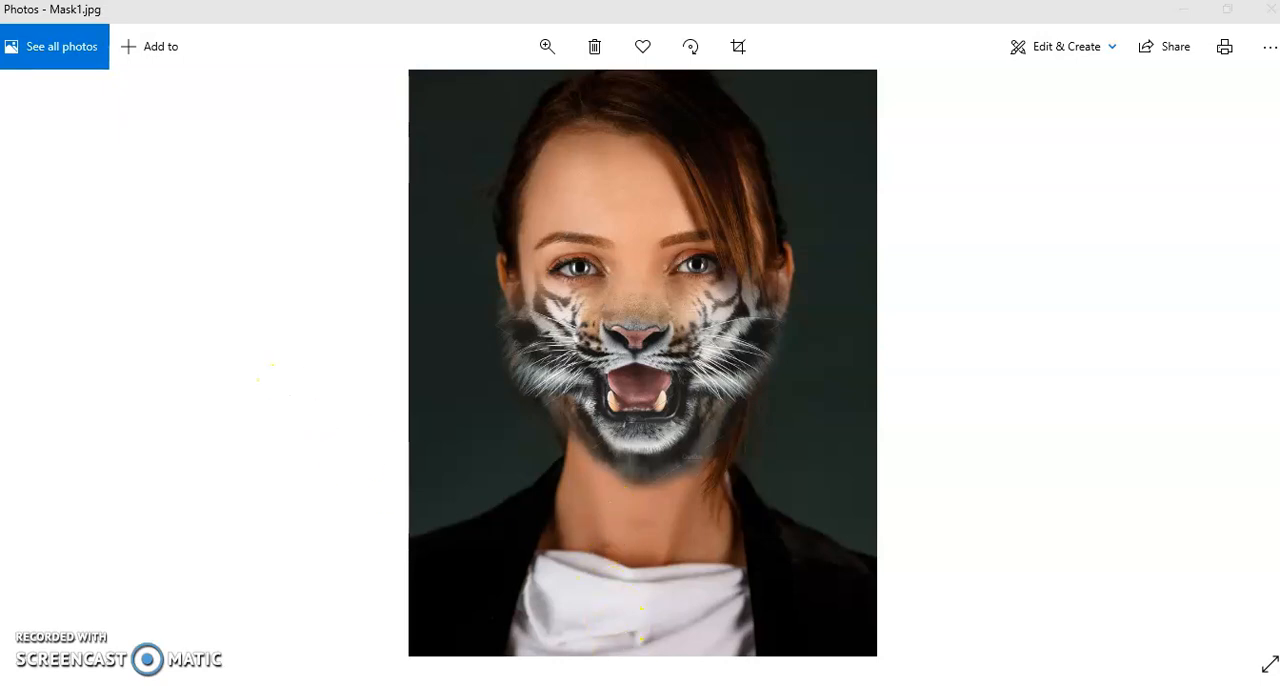
Switch to Photoshop, dismiss the pending file dialog and open the portrait image AIUfQZvC from the Layer Mask folder
click(1247, 365)
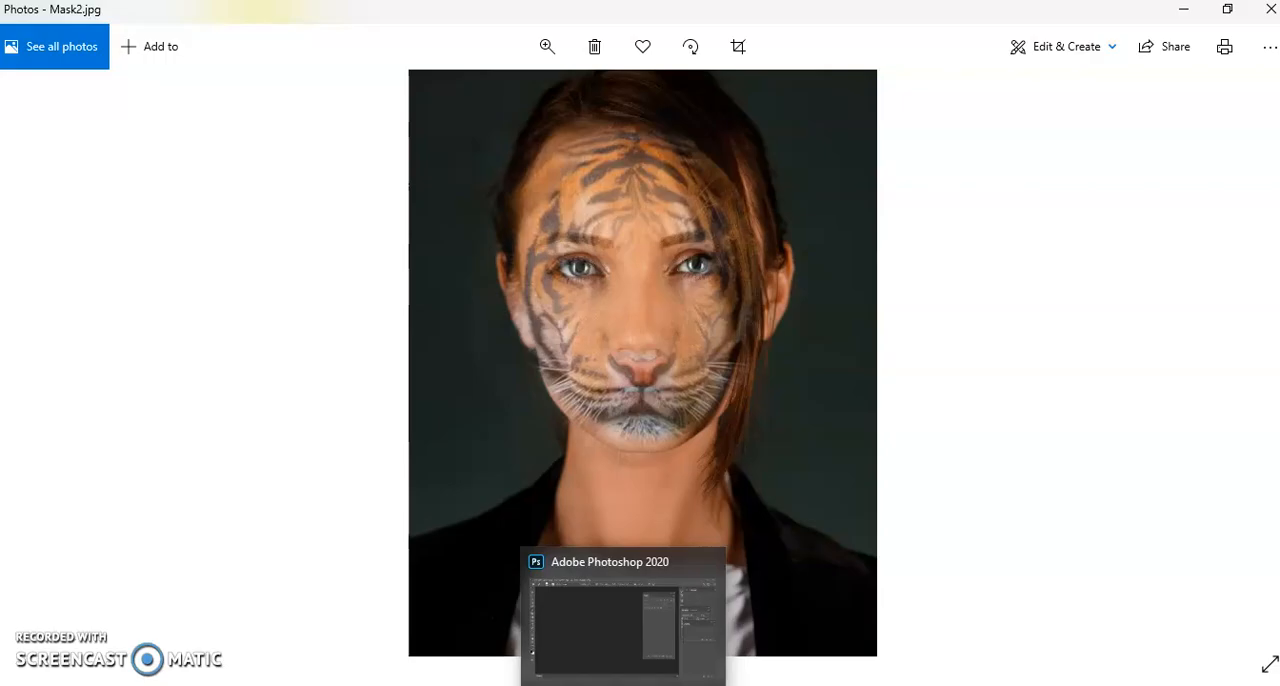
click(623, 684)
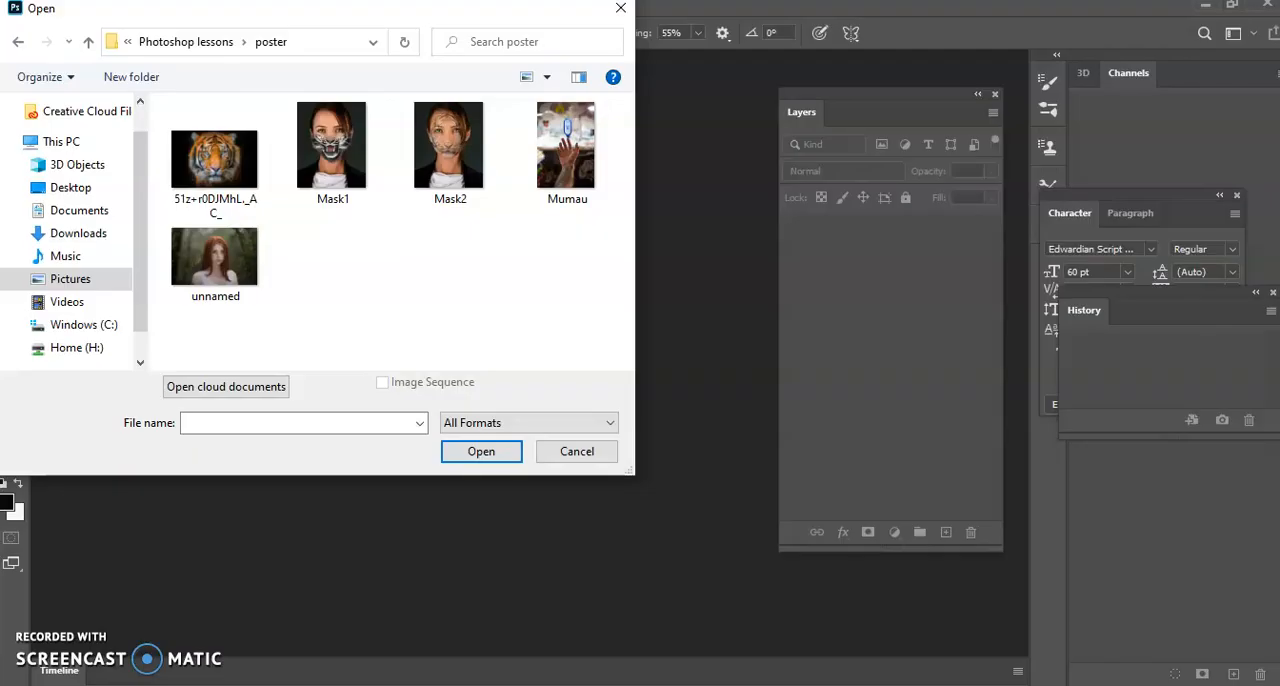
click(580, 455)
click(36, 8)
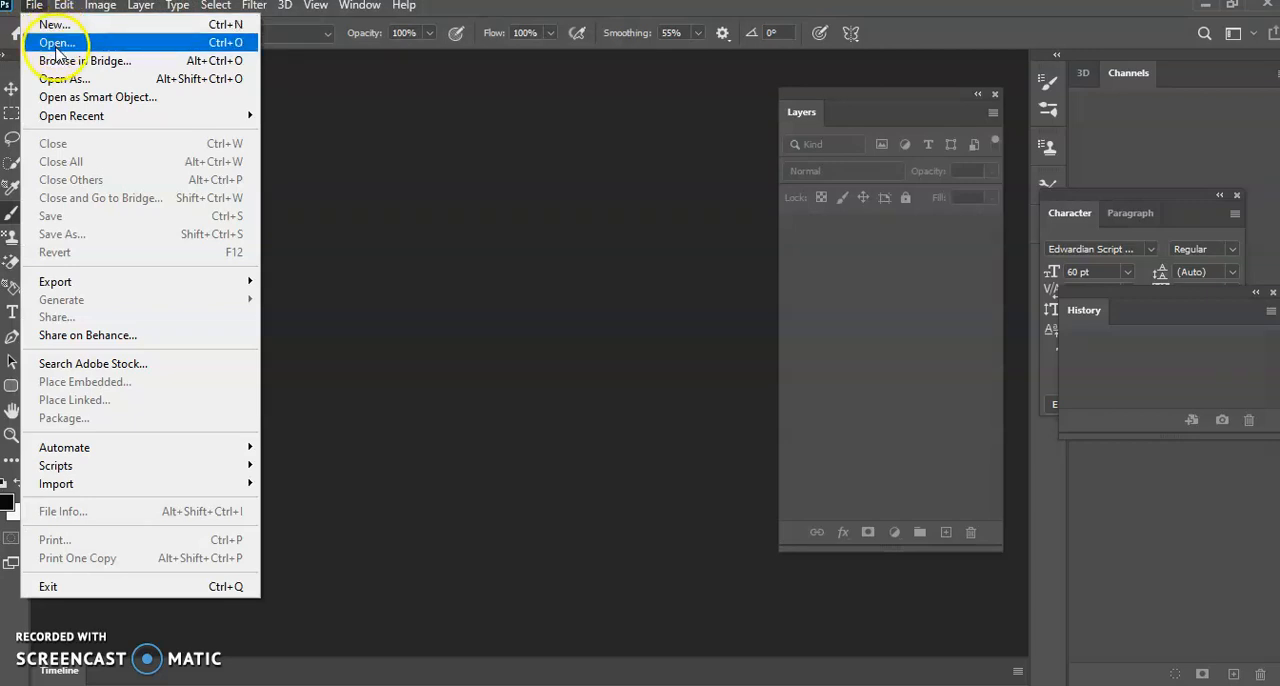
click(60, 42)
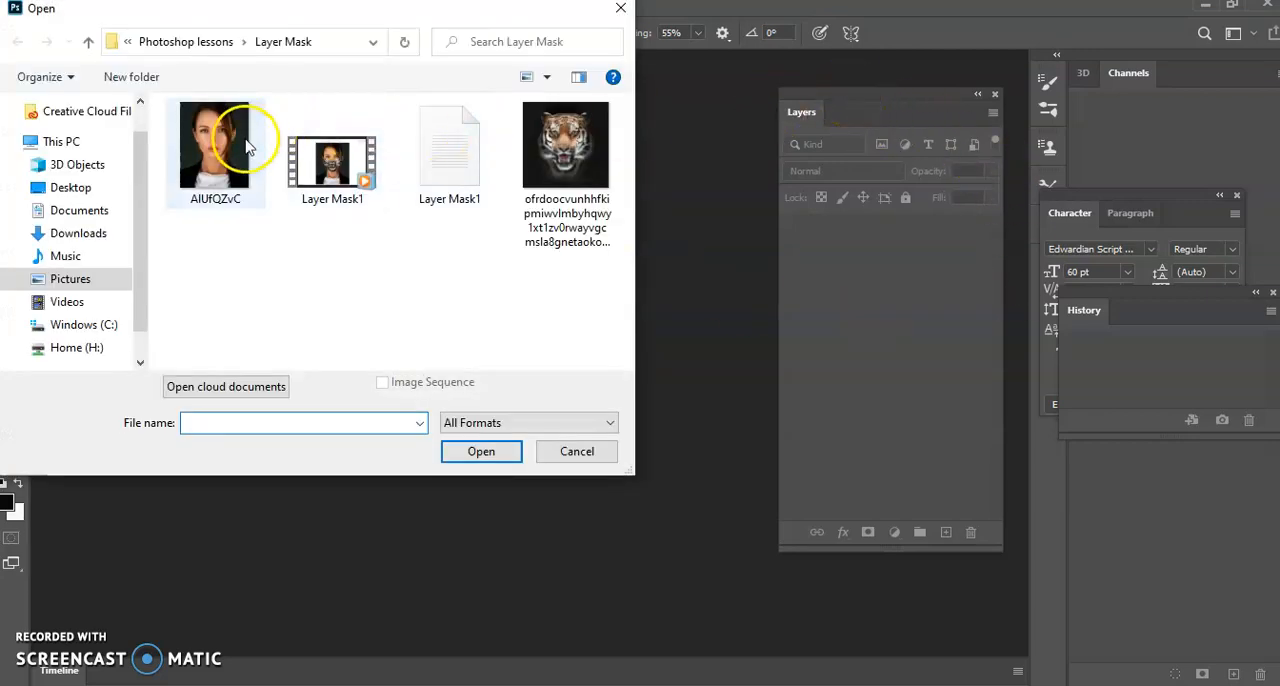
double_click(205, 152)
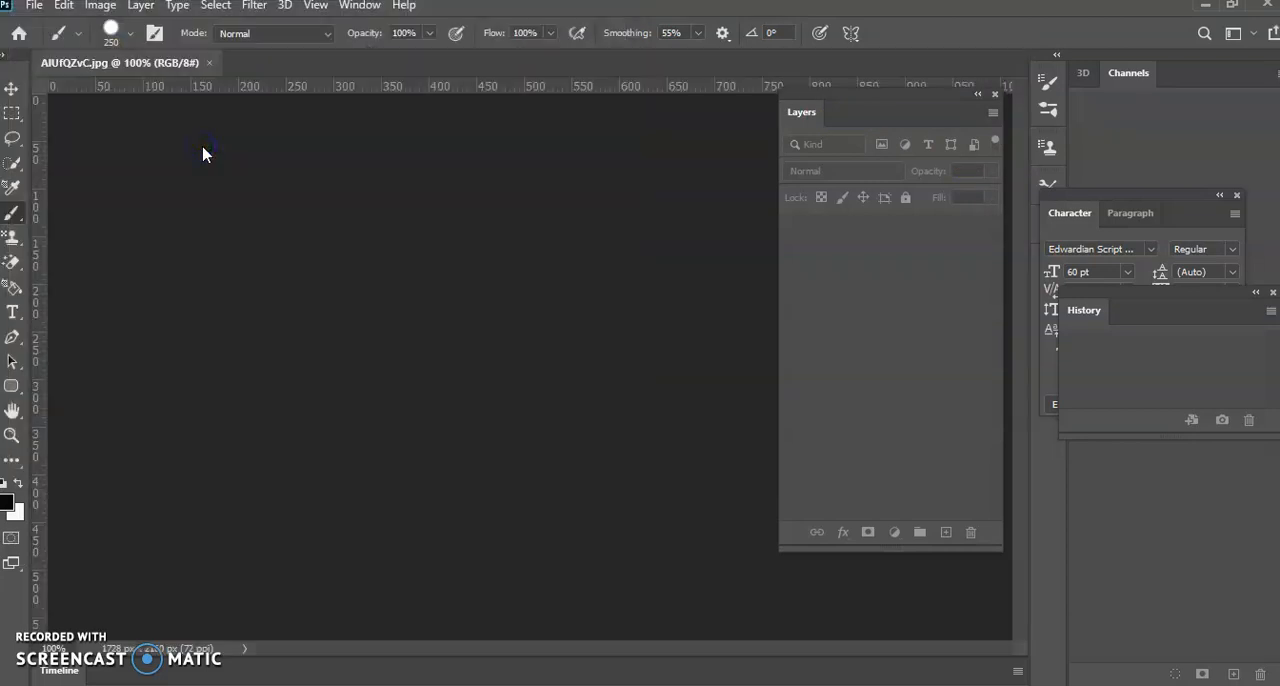
Open the tiger head image from the Layer Mask folder as a second document
click(36, 7)
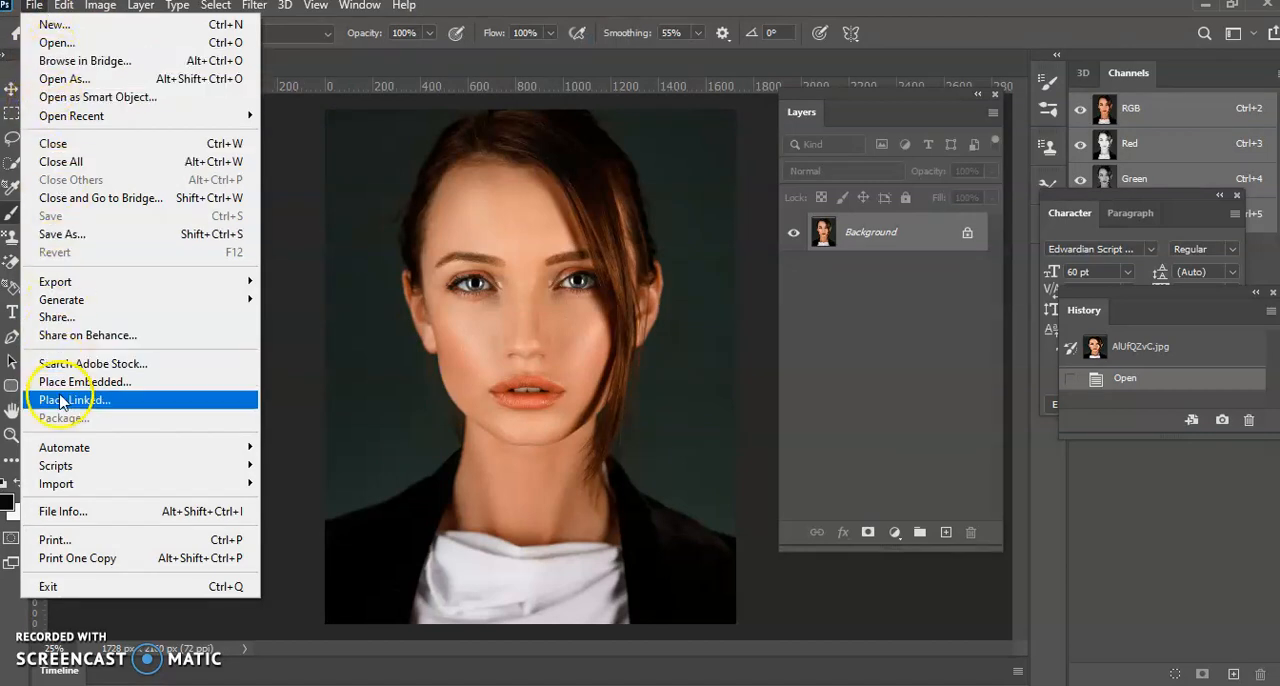
click(77, 45)
double_click(565, 145)
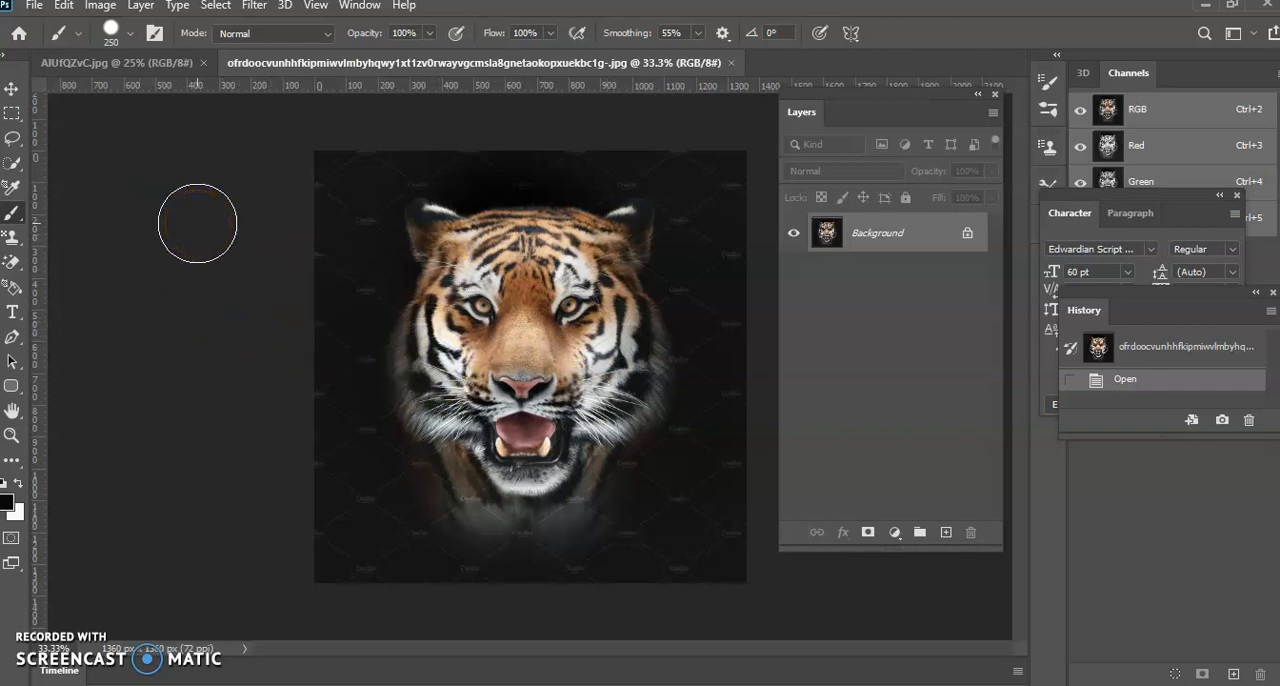
Arrange the two documents as 2-up Vertical and copy the tiger into the portrait document with the Move tool
click(361, 7)
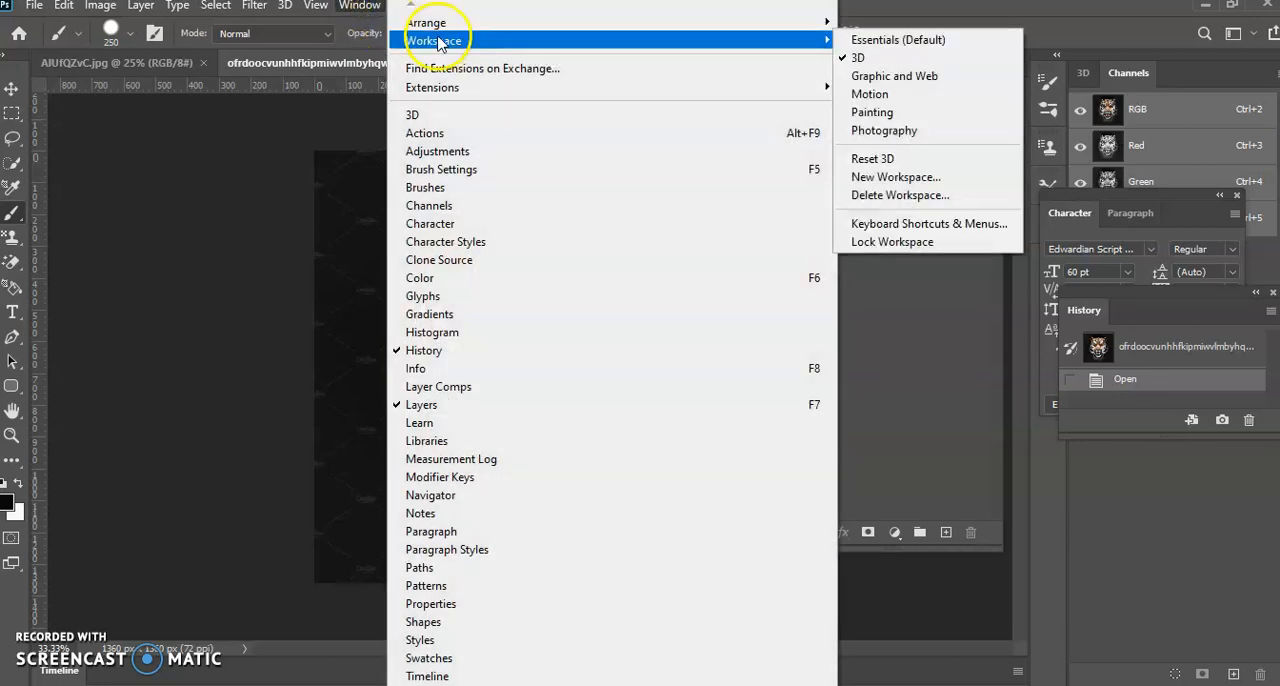
mouse_move(541, 30)
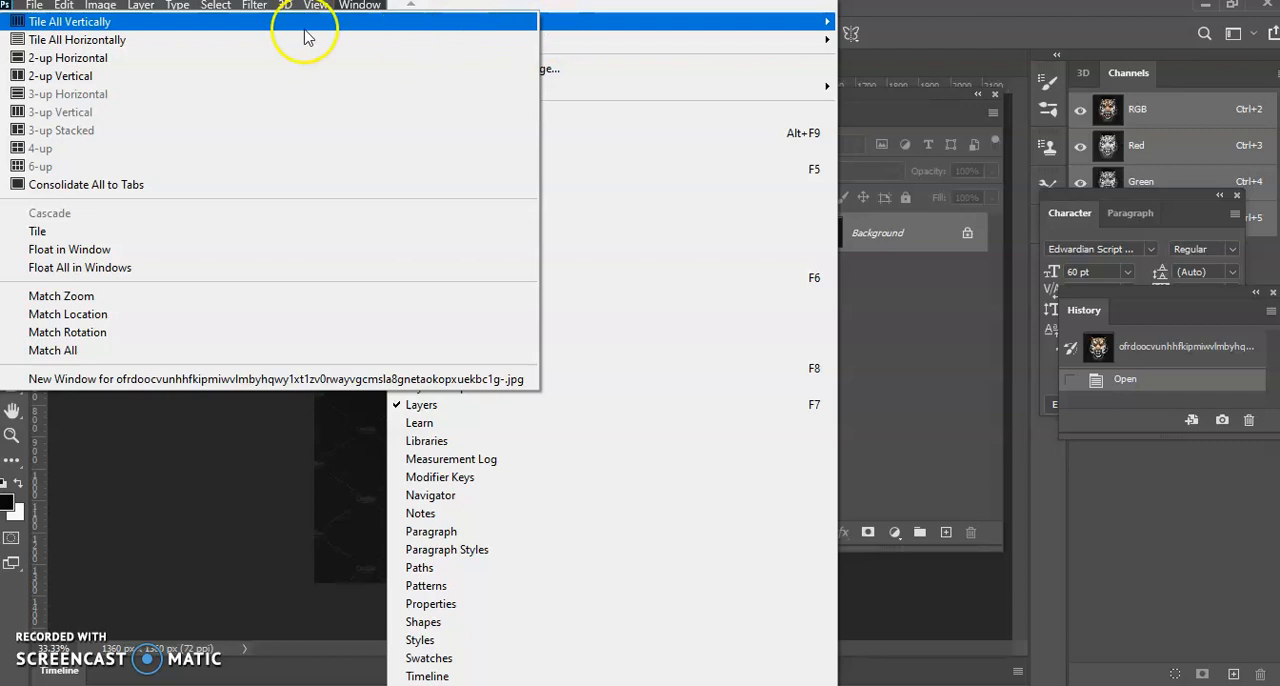
click(153, 78)
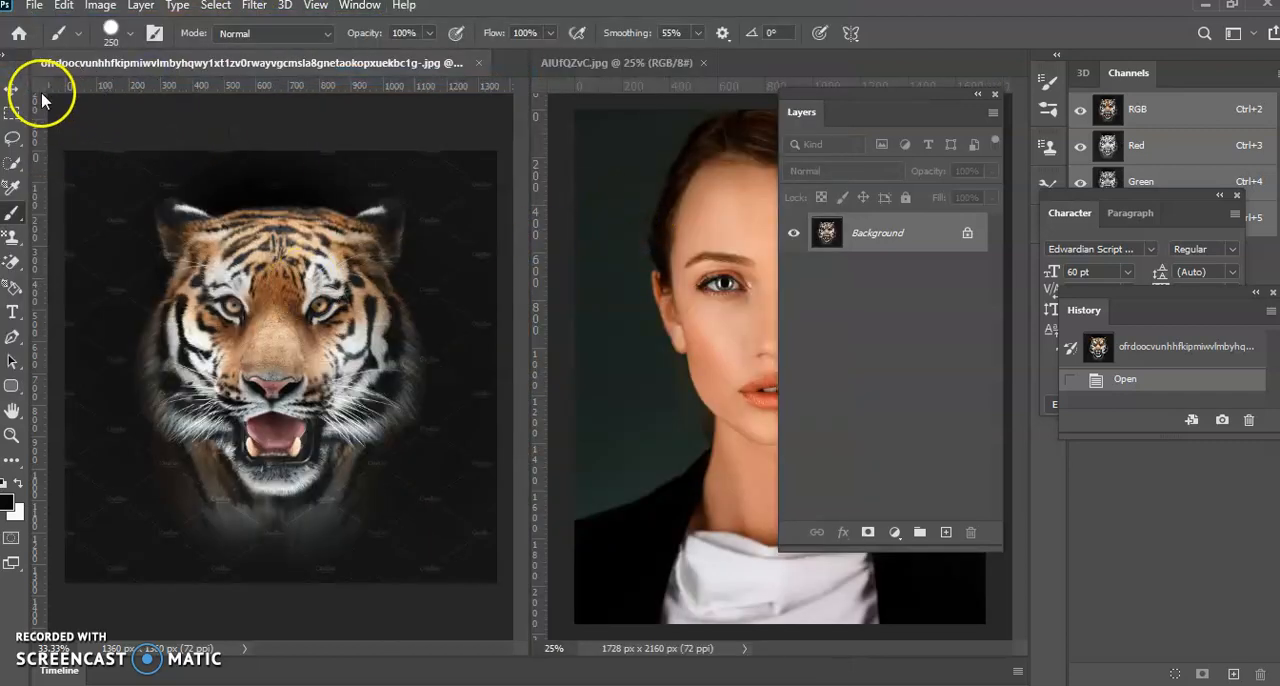
click(12, 90)
drag(351, 243, 660, 265)
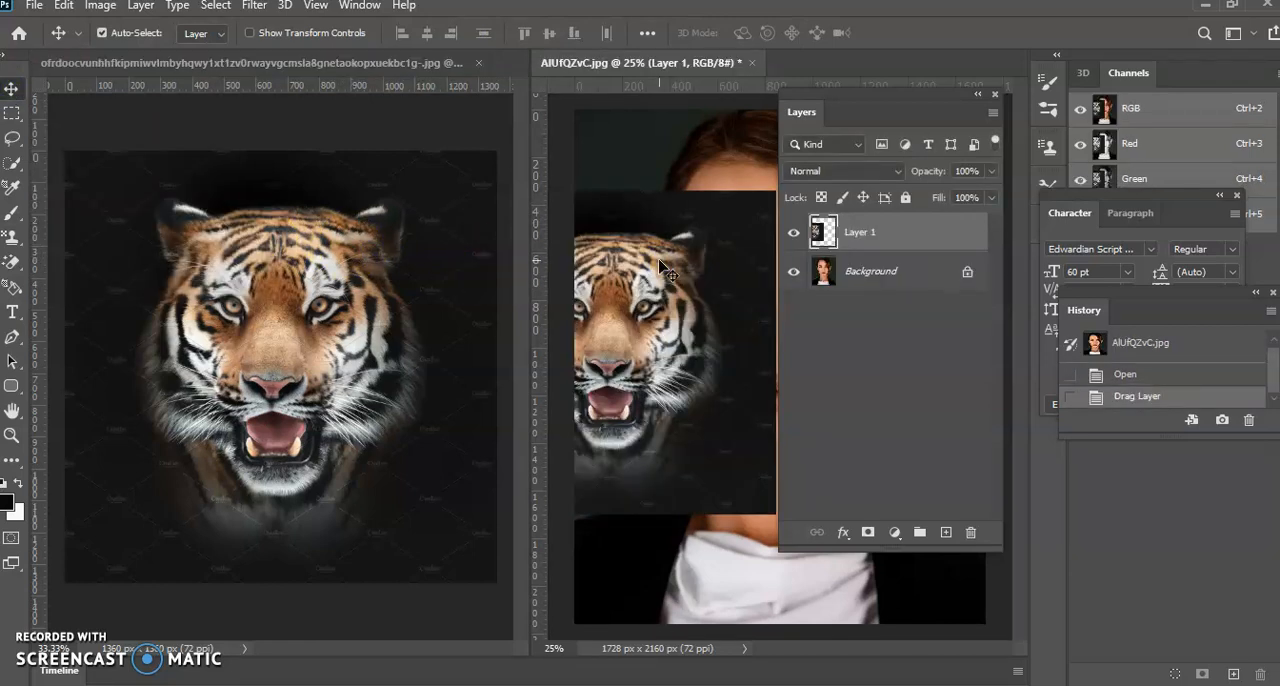
Close the tiger document and delete the copied tiger layer from the portrait
click(478, 62)
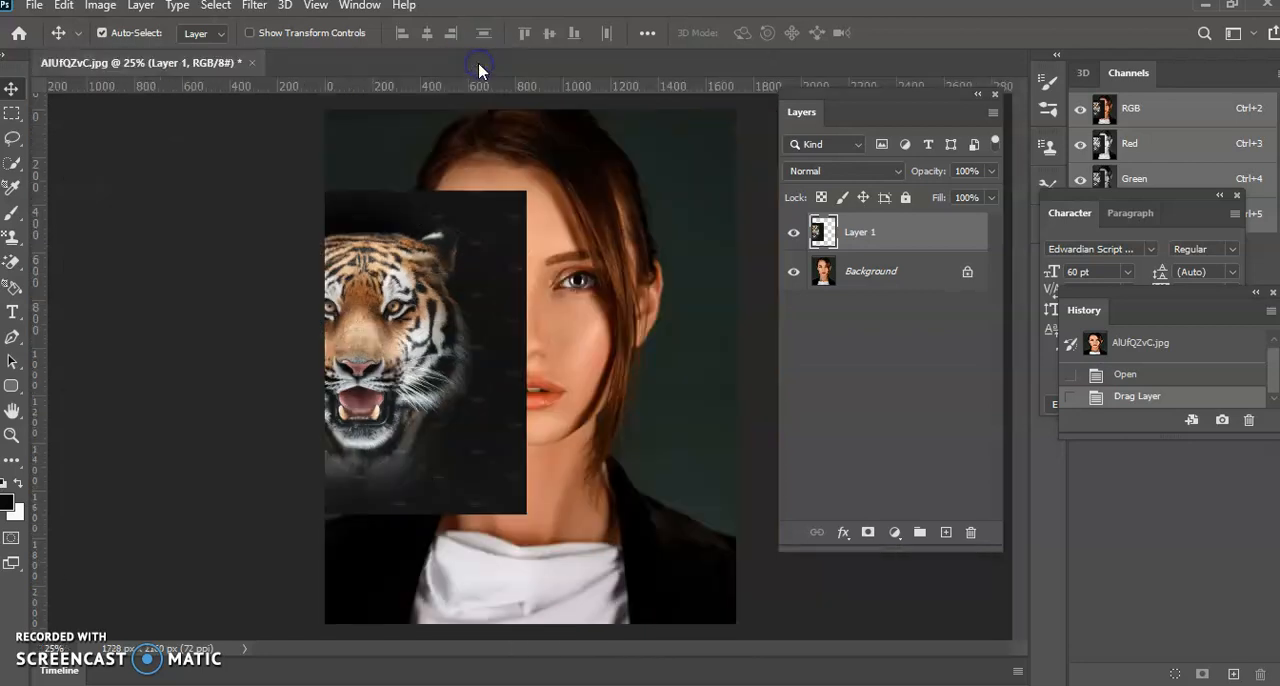
click(481, 252)
click(969, 535)
click(564, 274)
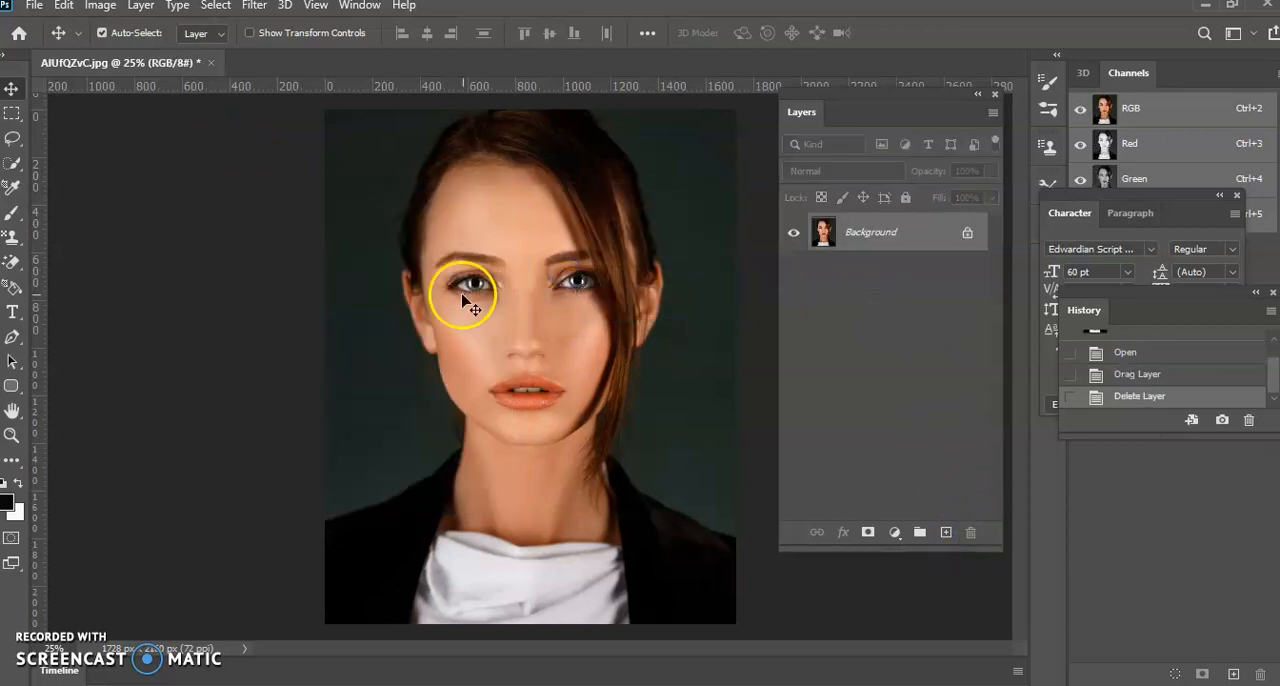
Open the tiger head image from the Layer Mask folder again alongside the portrait
click(38, 7)
click(57, 42)
click(373, 101)
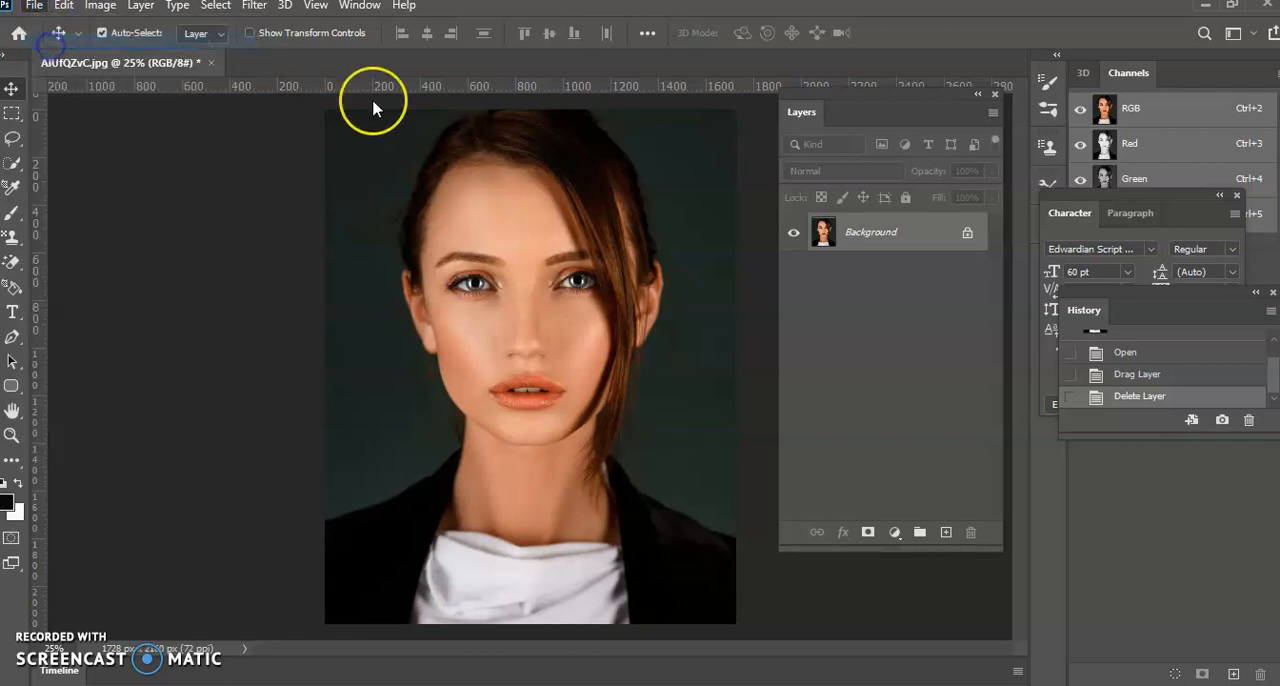
double_click(562, 145)
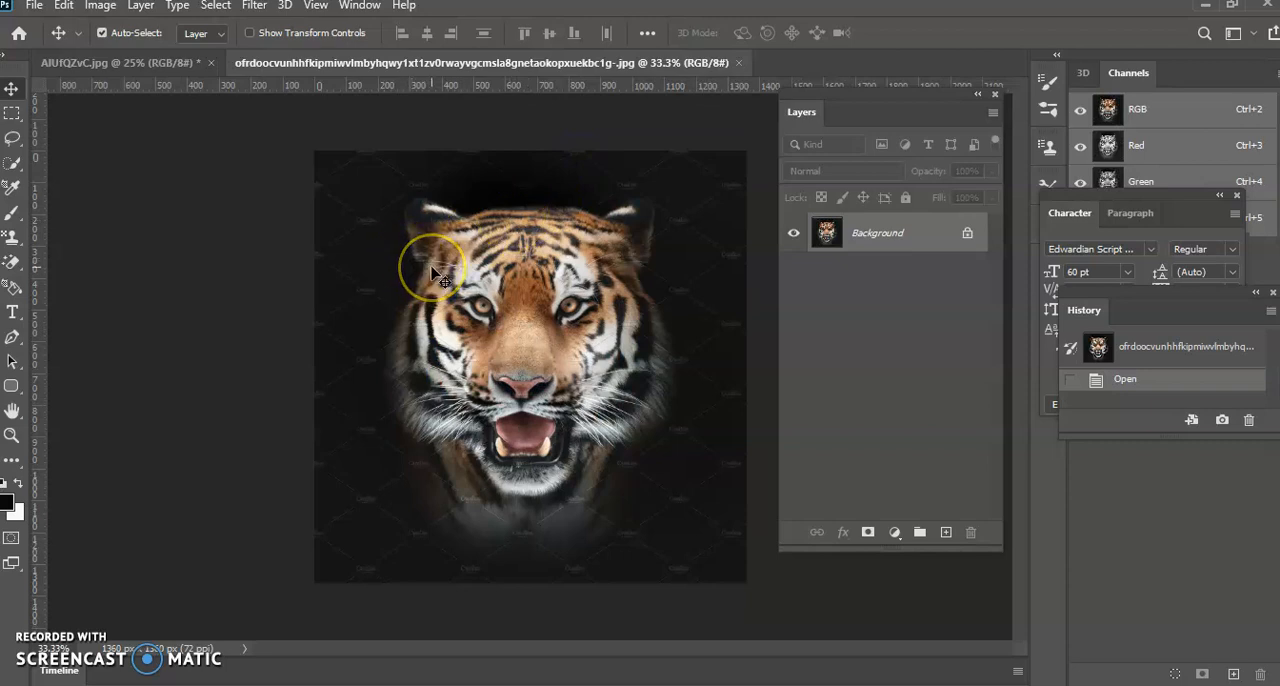
Copy the tiger image into the portrait document as a new layer and place it over the woman's face
drag(432, 272, 203, 88)
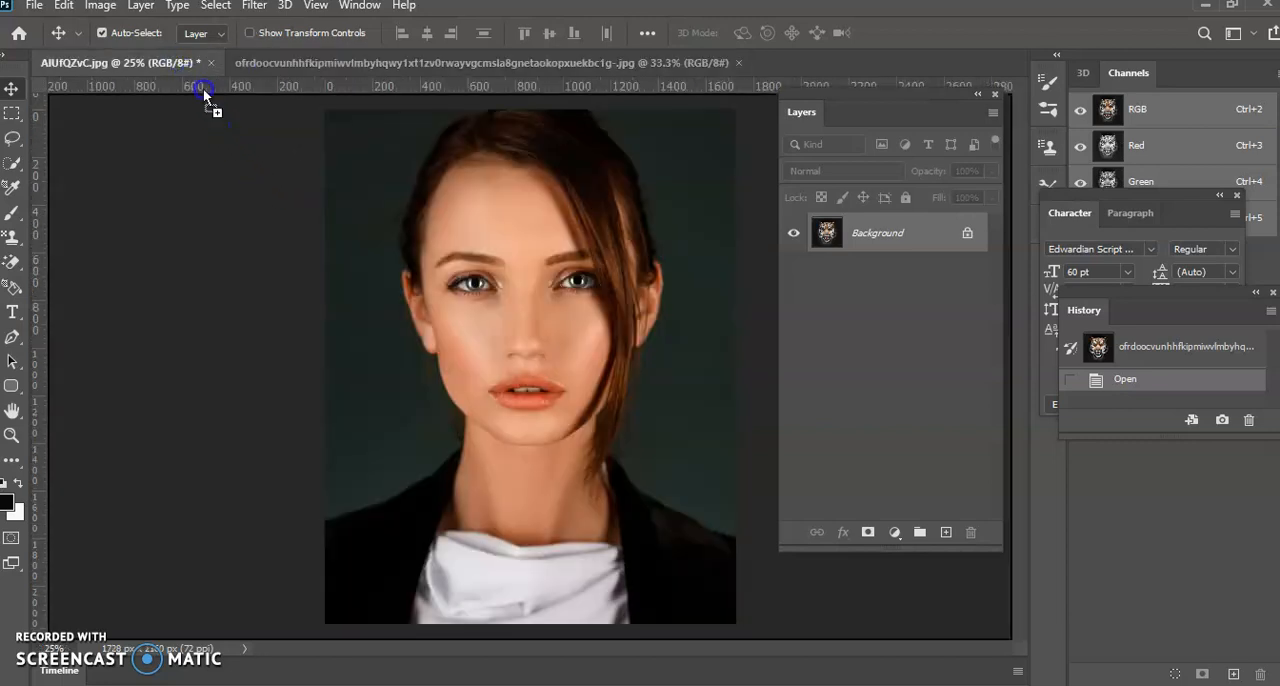
drag(495, 252, 515, 286)
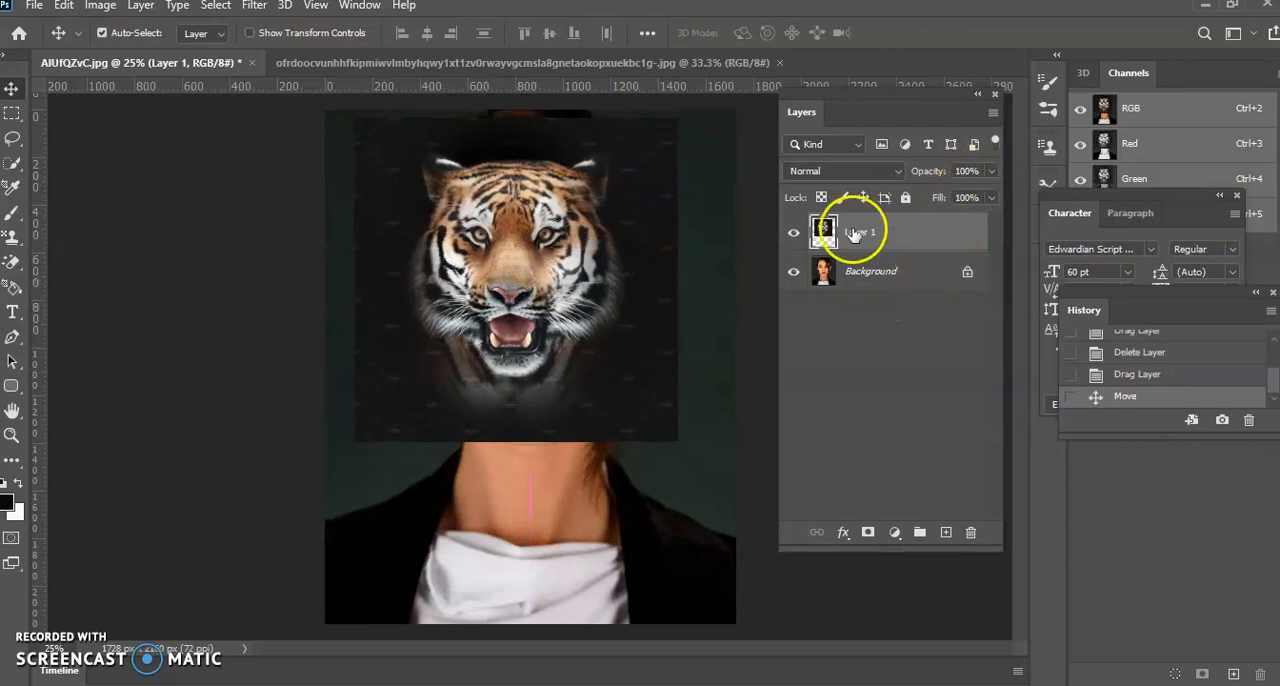
Lower the tiger layer's opacity to 48% and move it down so its eyes line up with the woman's eyes
click(989, 171)
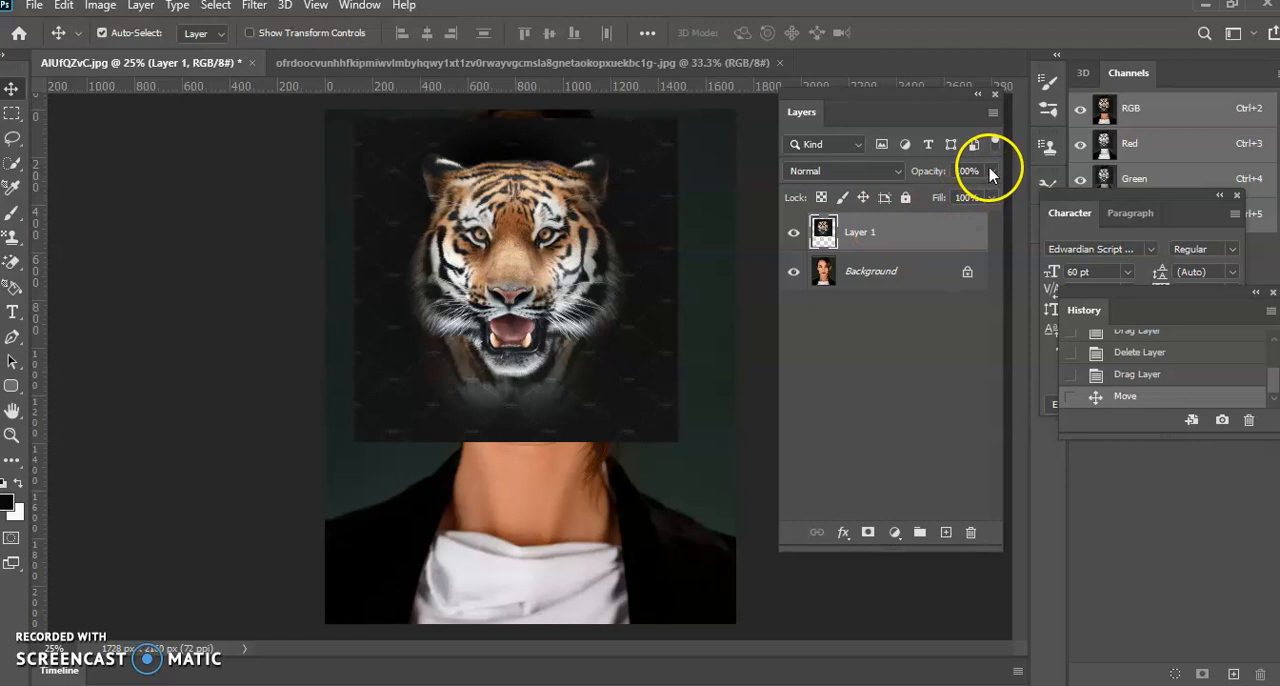
drag(940, 200, 944, 196)
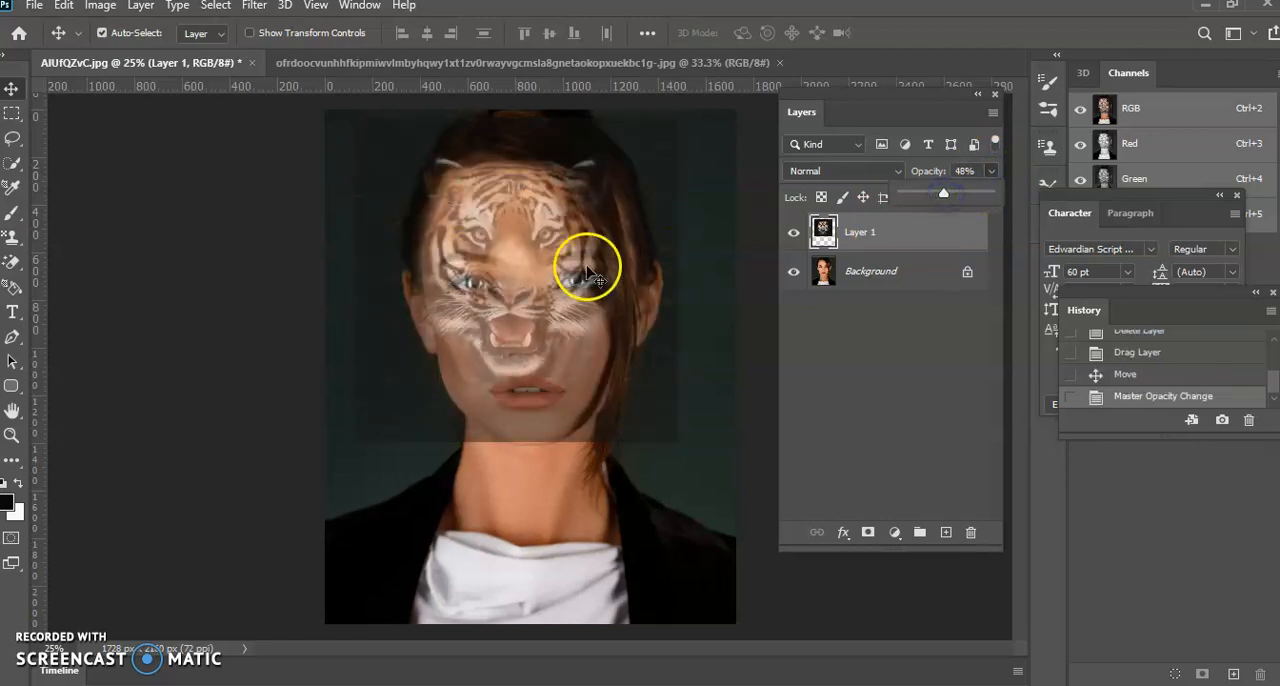
drag(532, 257, 528, 297)
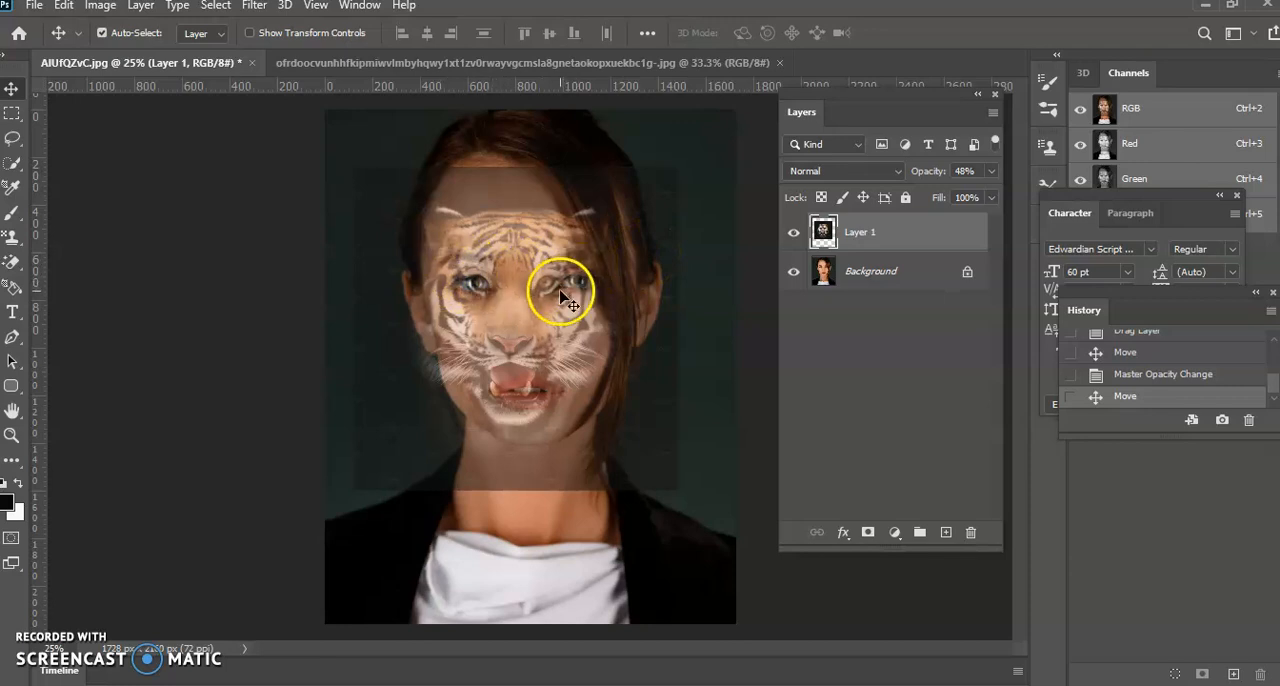
Use Free Transform to scale the tiger layer to 124.41% and align its eyes and mouth with the woman's face
click(63, 6)
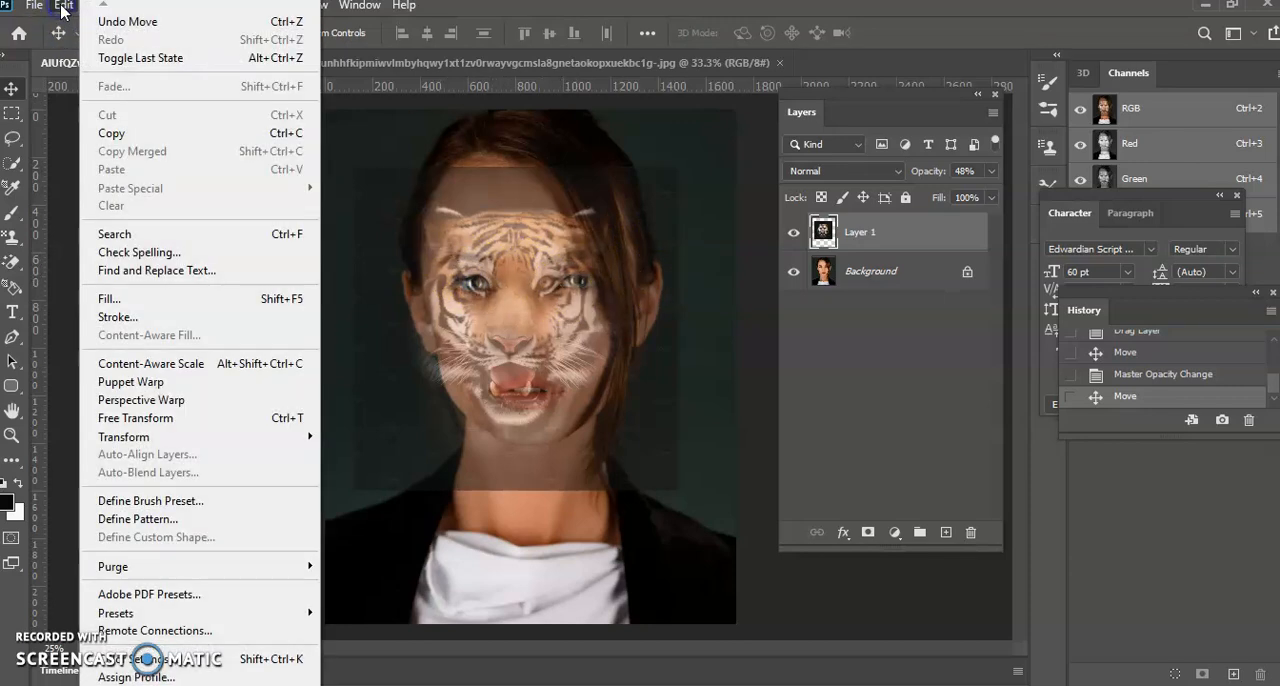
click(148, 416)
drag(677, 490, 706, 524)
drag(586, 451, 568, 441)
drag(701, 515, 744, 552)
drag(612, 491, 601, 472)
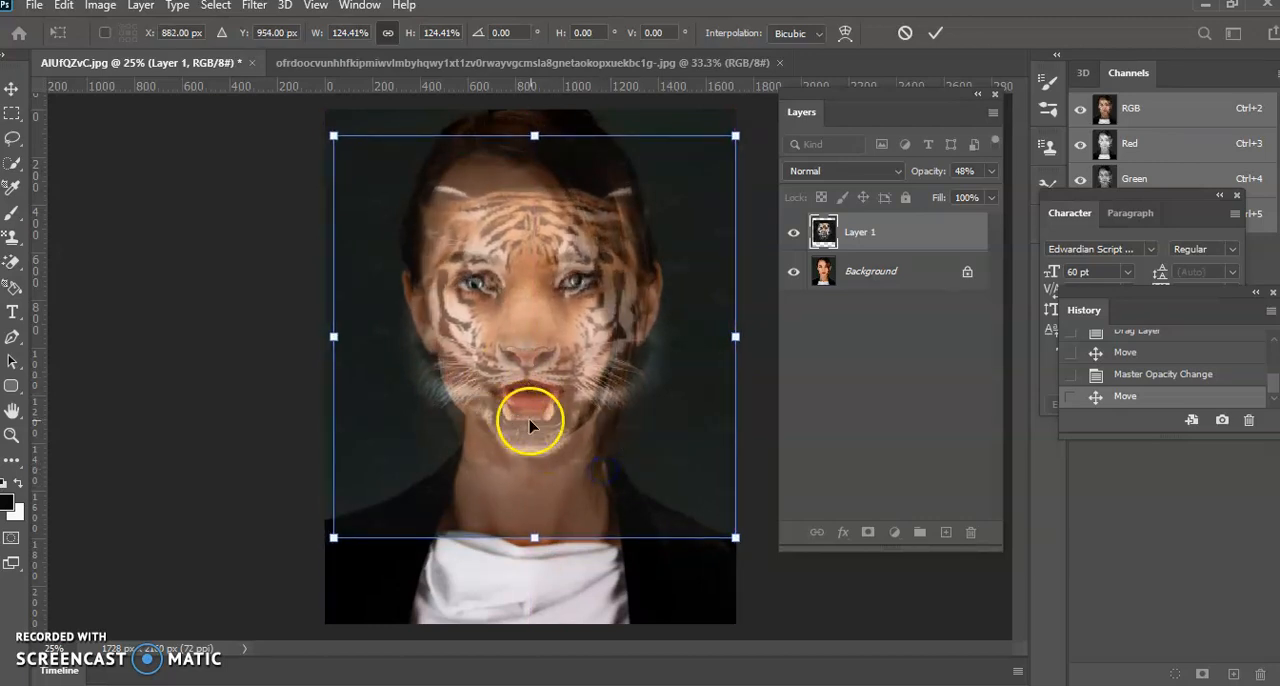
drag(508, 378, 525, 333)
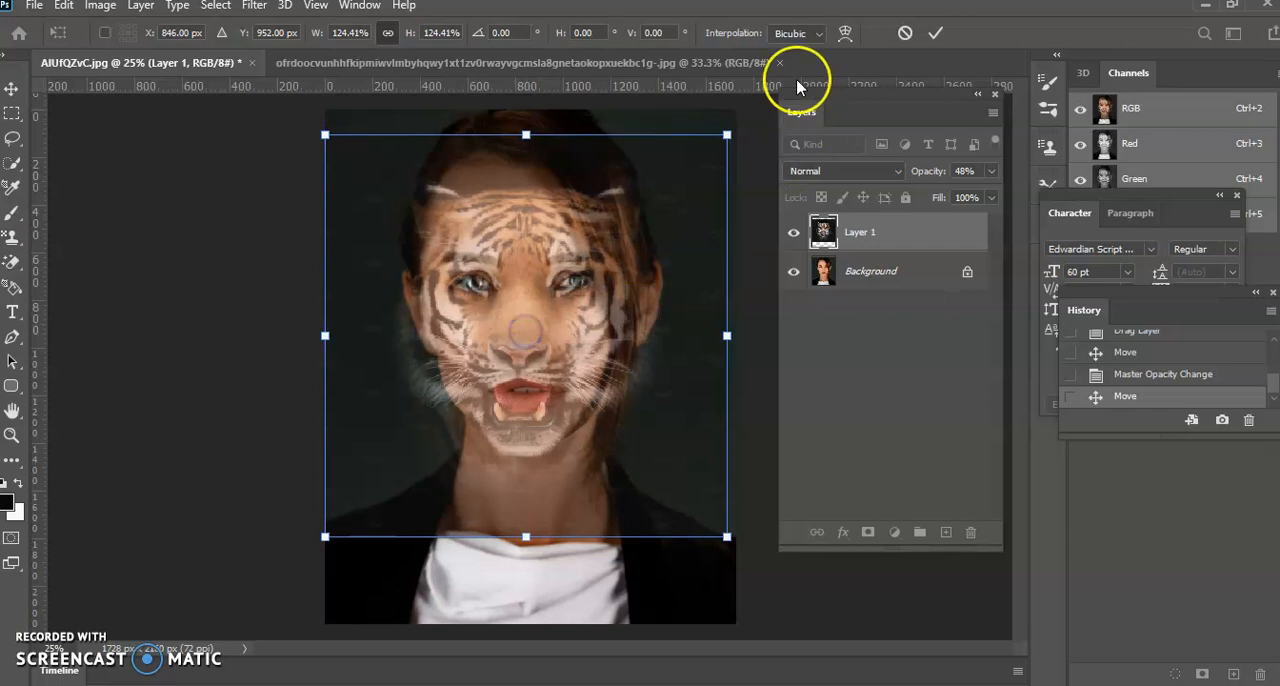
click(935, 33)
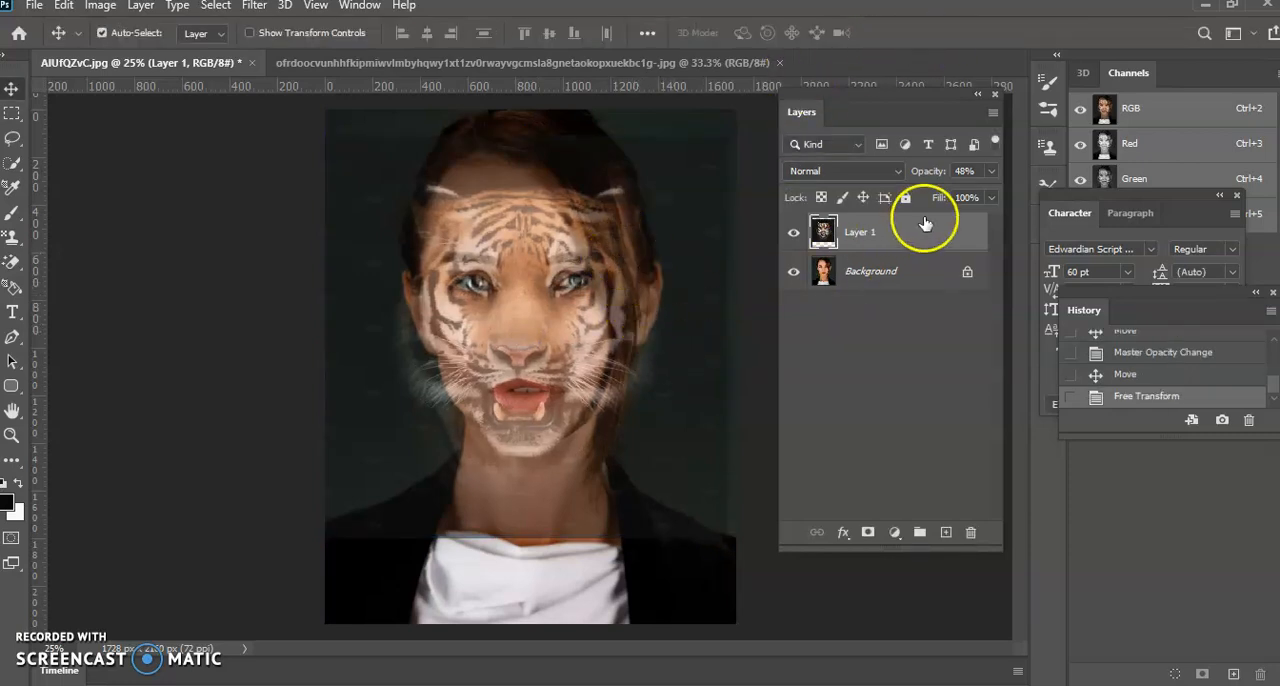
Set the tiger layer's opacity back to 100% and add a white layer mask to it
click(994, 173)
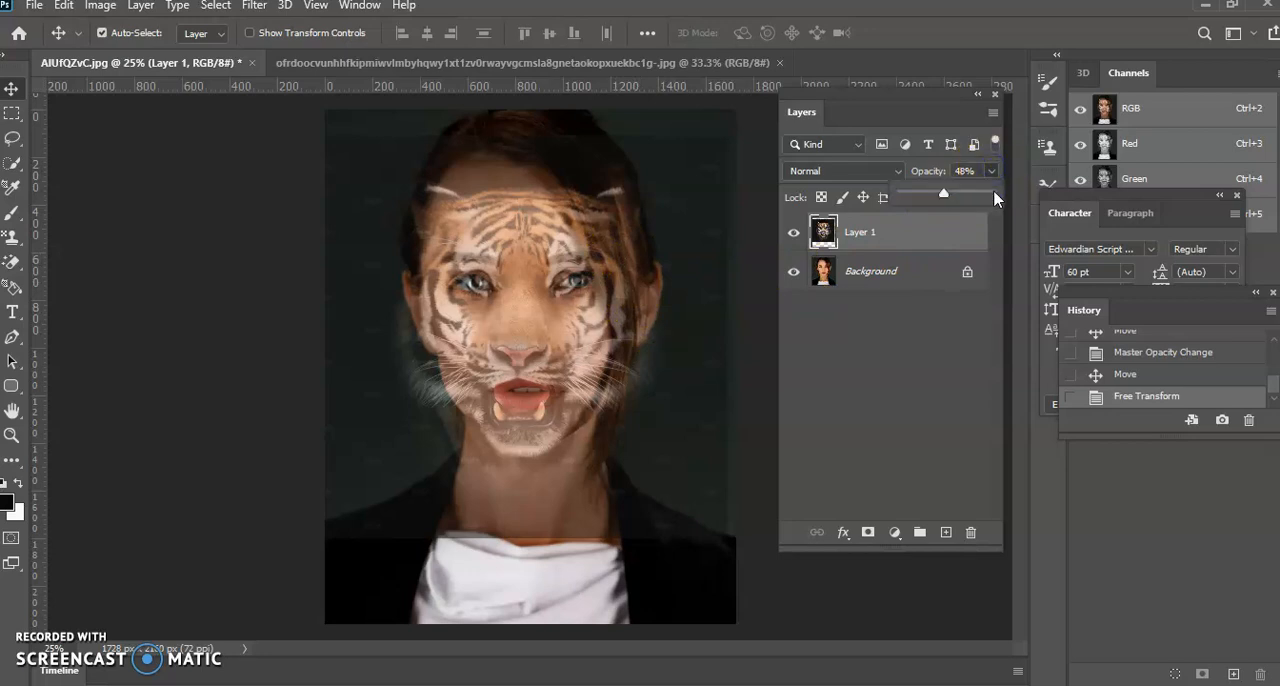
drag(993, 192, 993, 192)
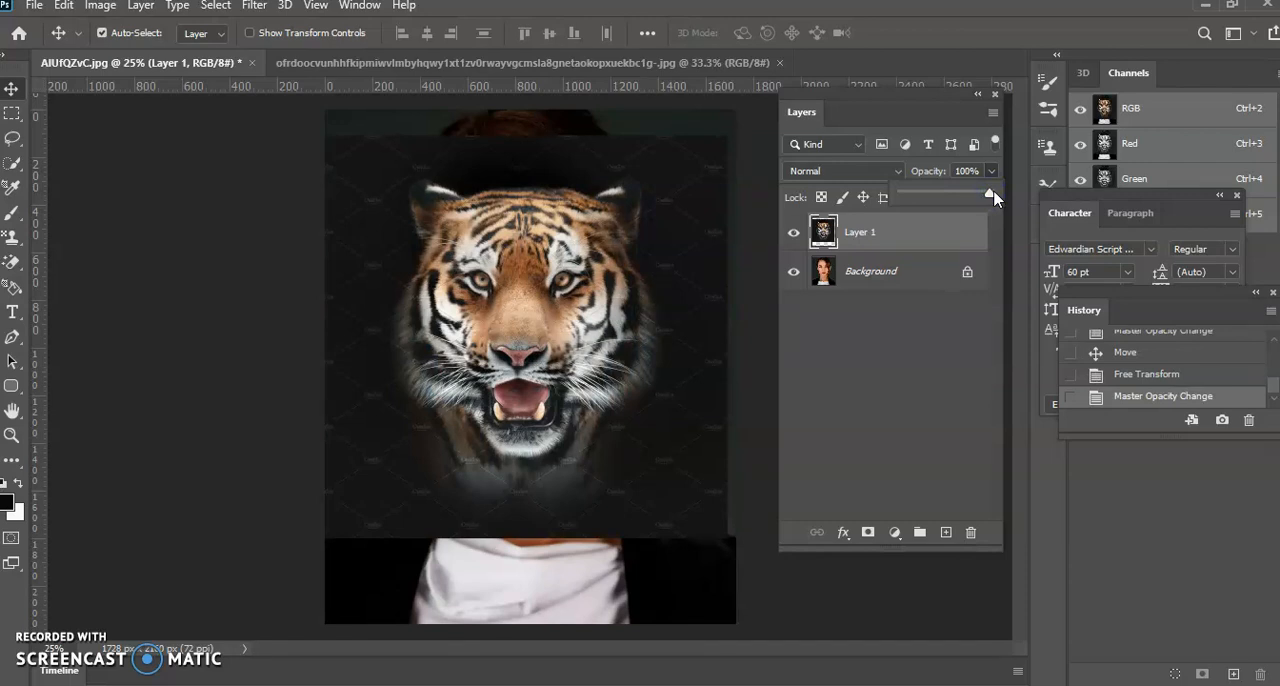
click(822, 232)
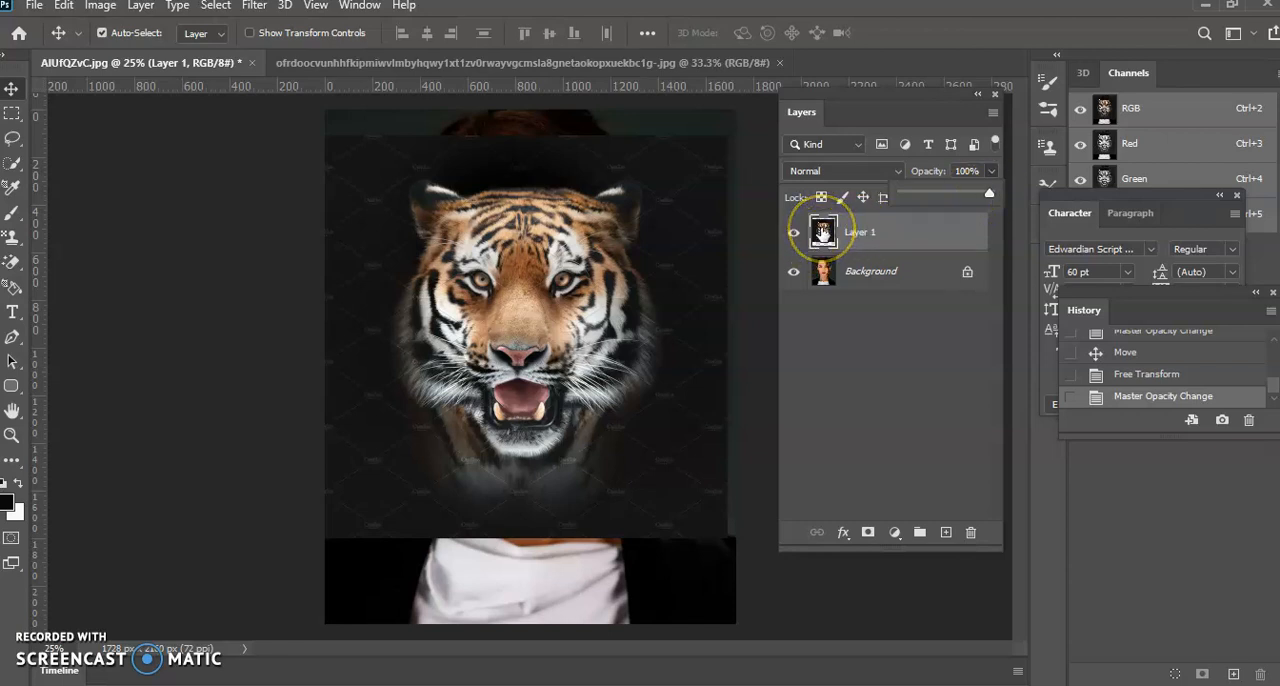
click(868, 534)
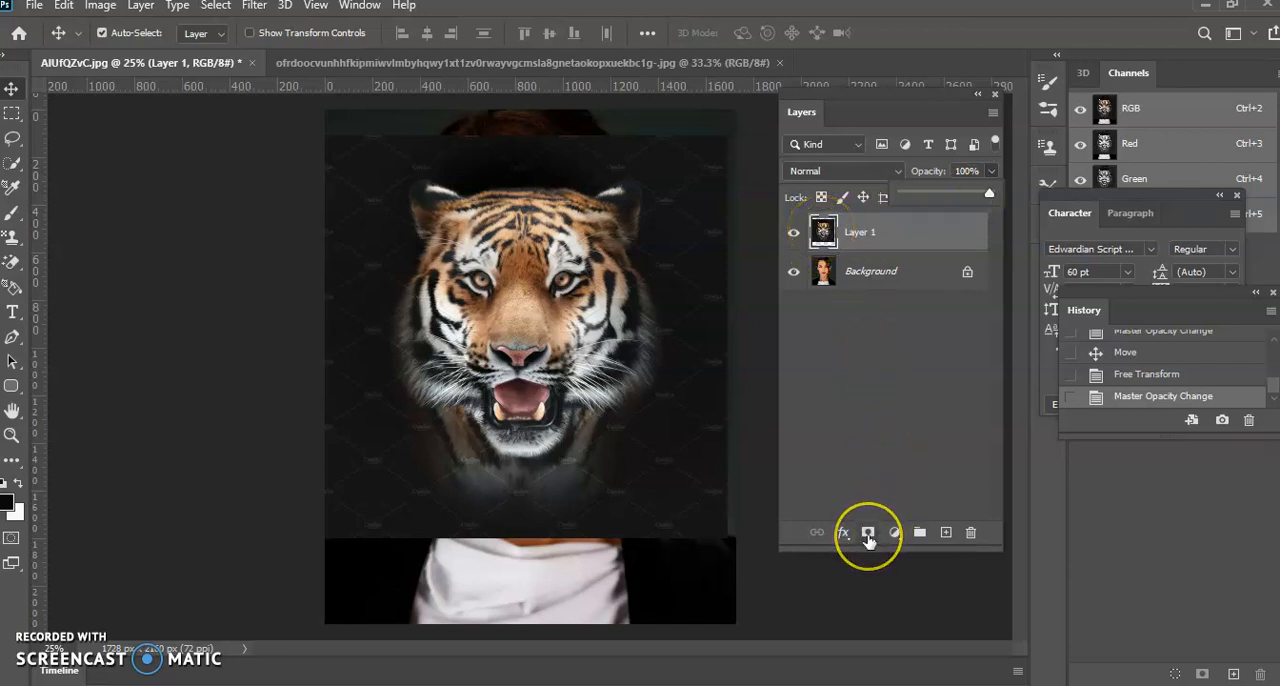
click(864, 231)
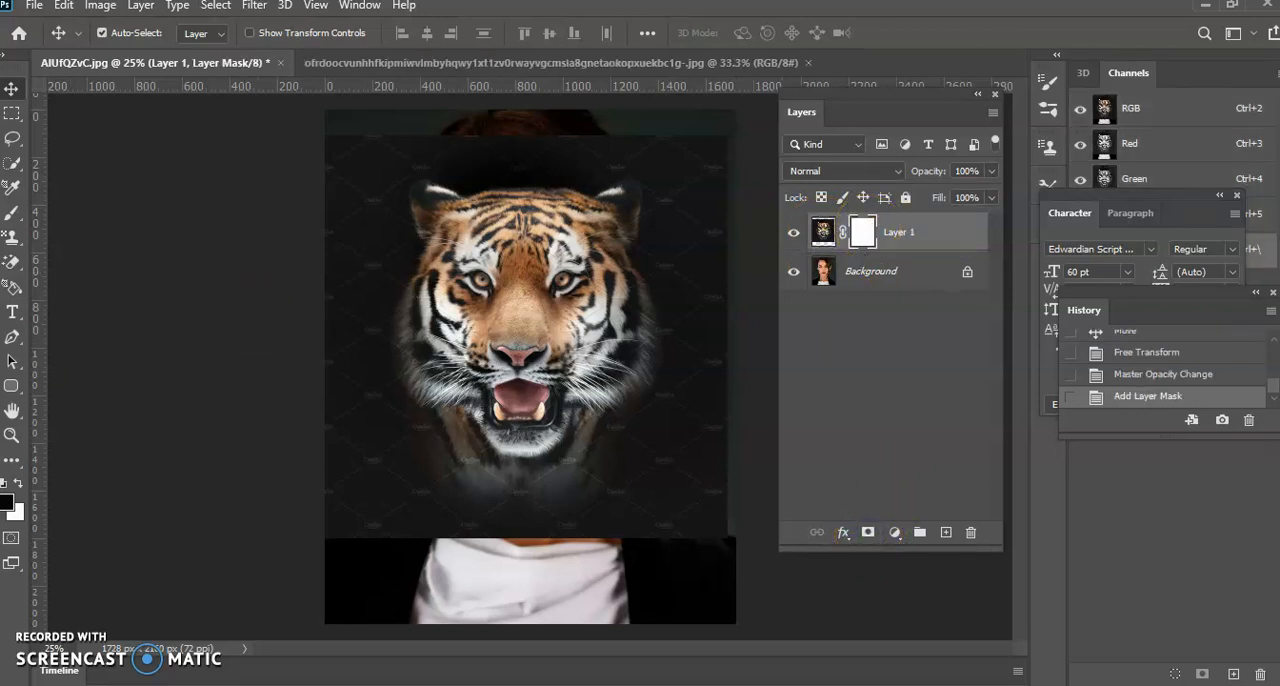
click(18, 388)
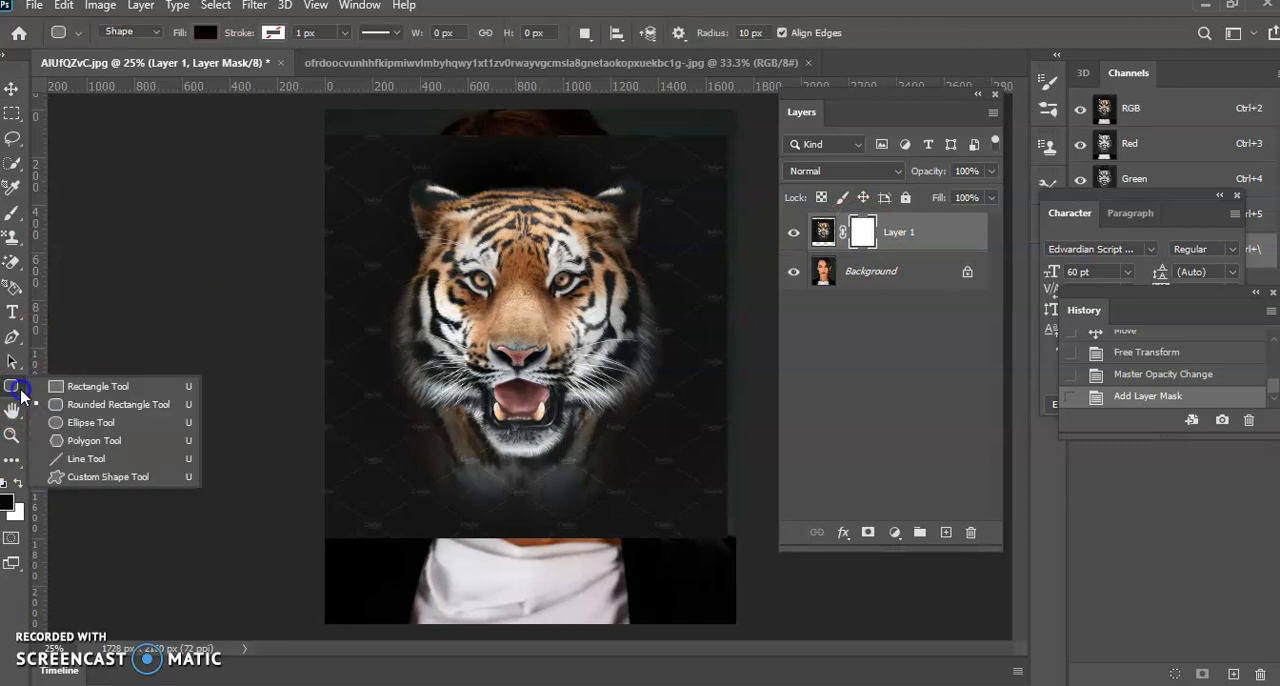
right_click(20, 389)
right_click(20, 389)
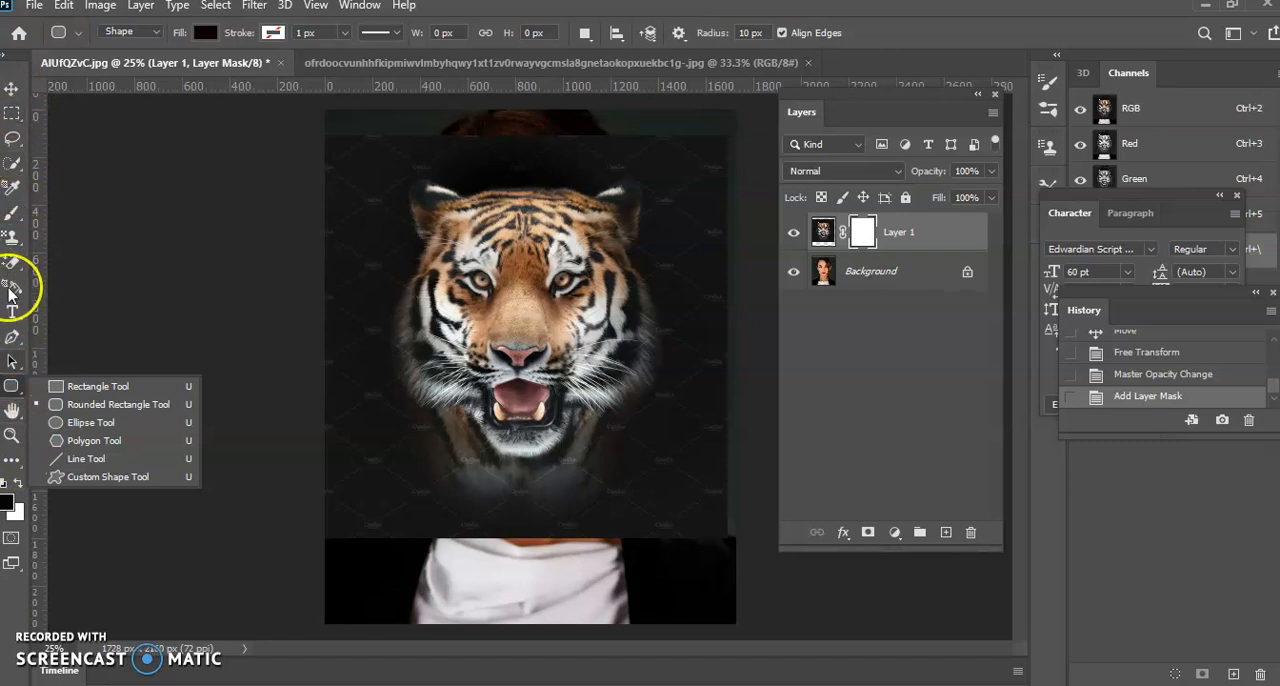
Draw a black-to-white radial gradient on the layer mask from the tiger's nose bridge up to the top of its forehead
click(12, 461)
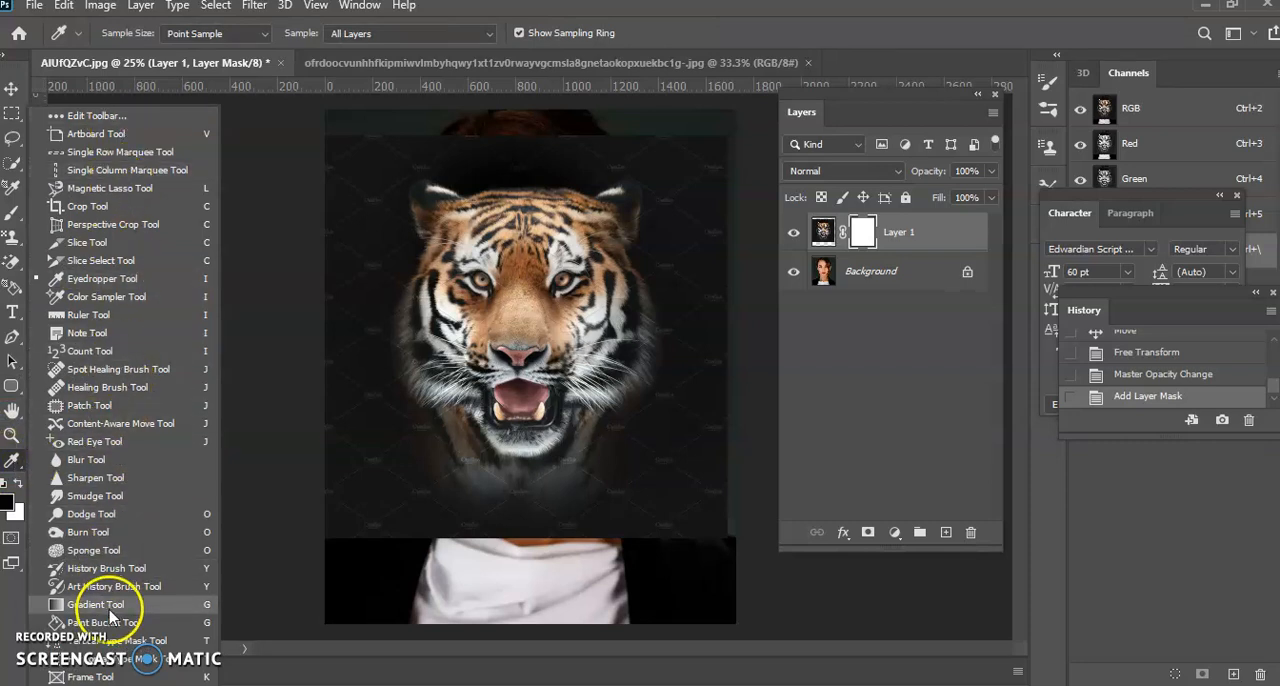
click(106, 604)
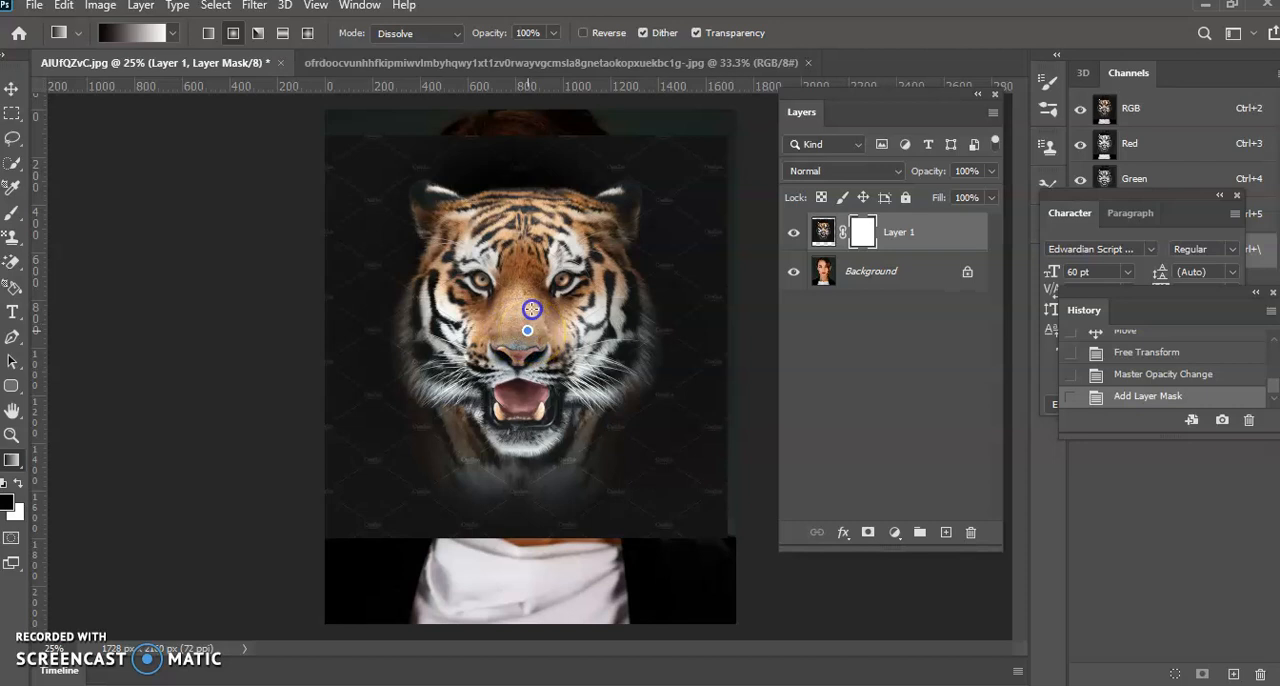
drag(527, 330, 541, 192)
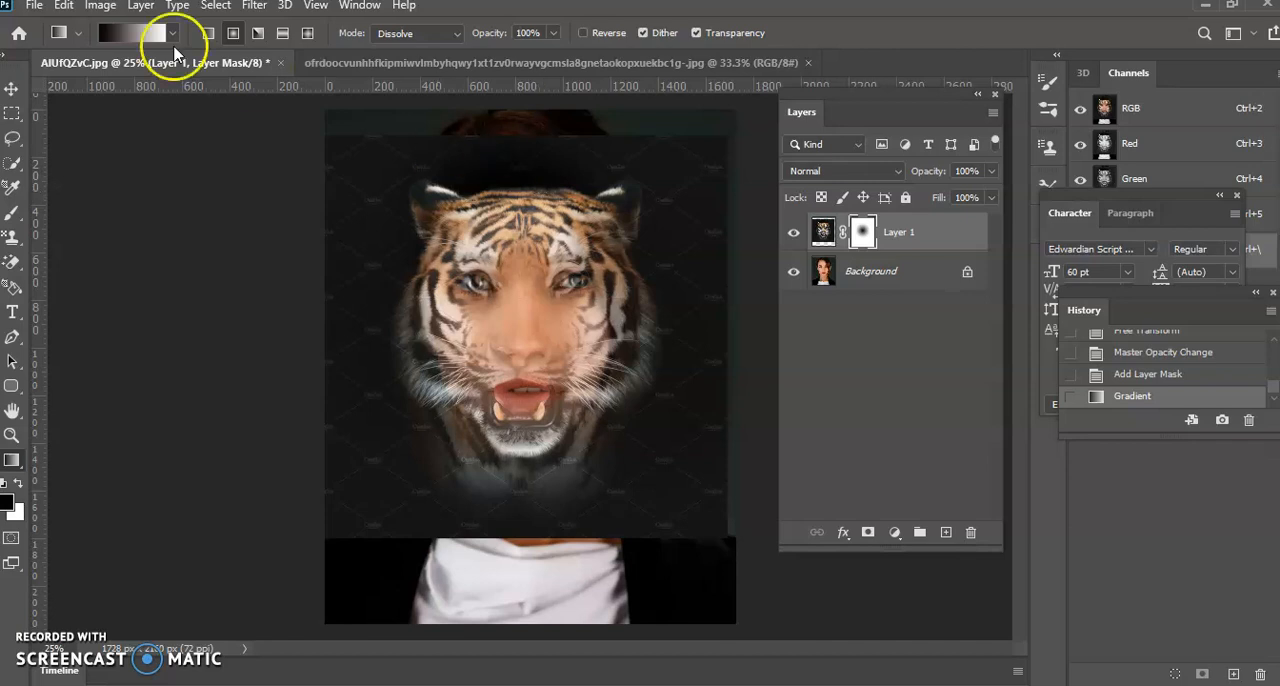
Undo the radial gradient on the layer mask, and move the History panel beside the canvas and lengthen it
click(62, 7)
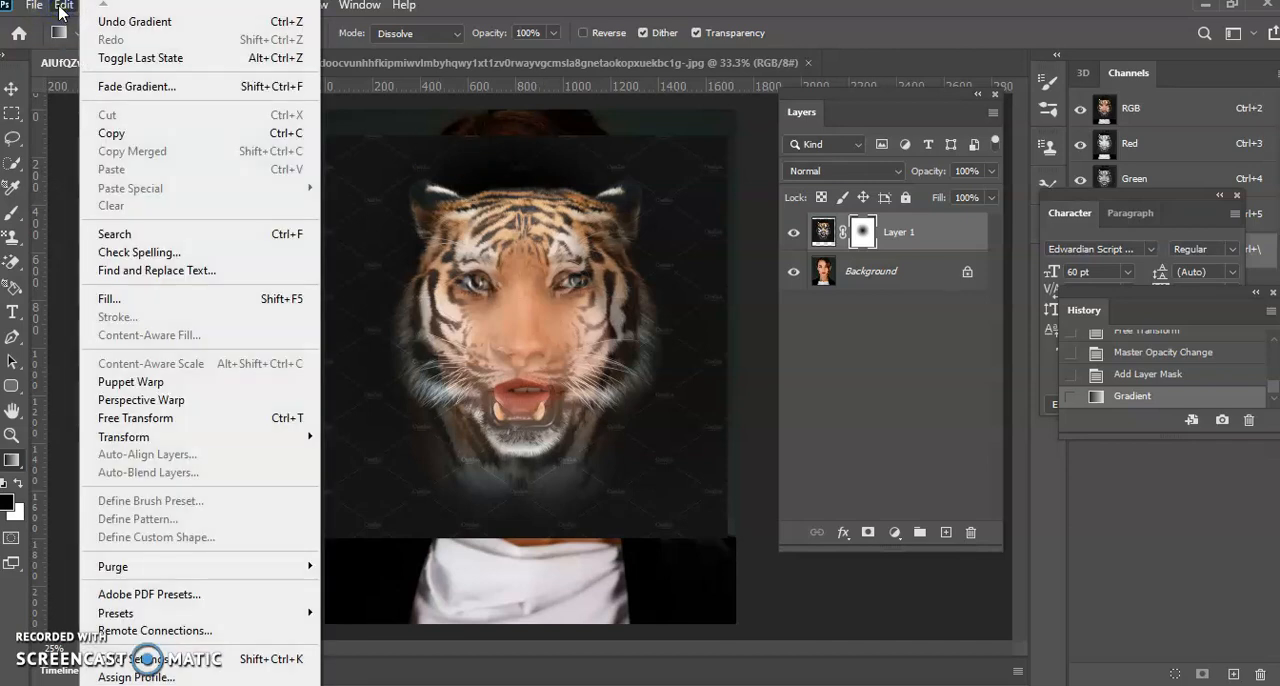
click(120, 21)
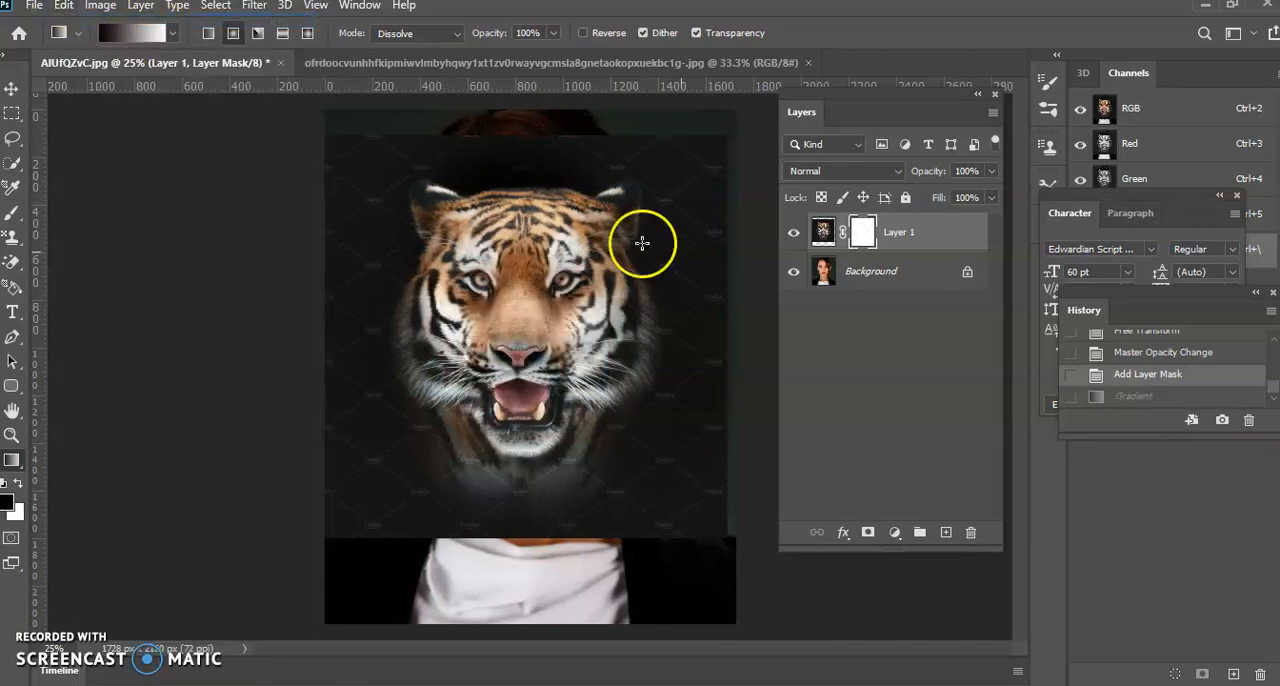
drag(1180, 293, 196, 165)
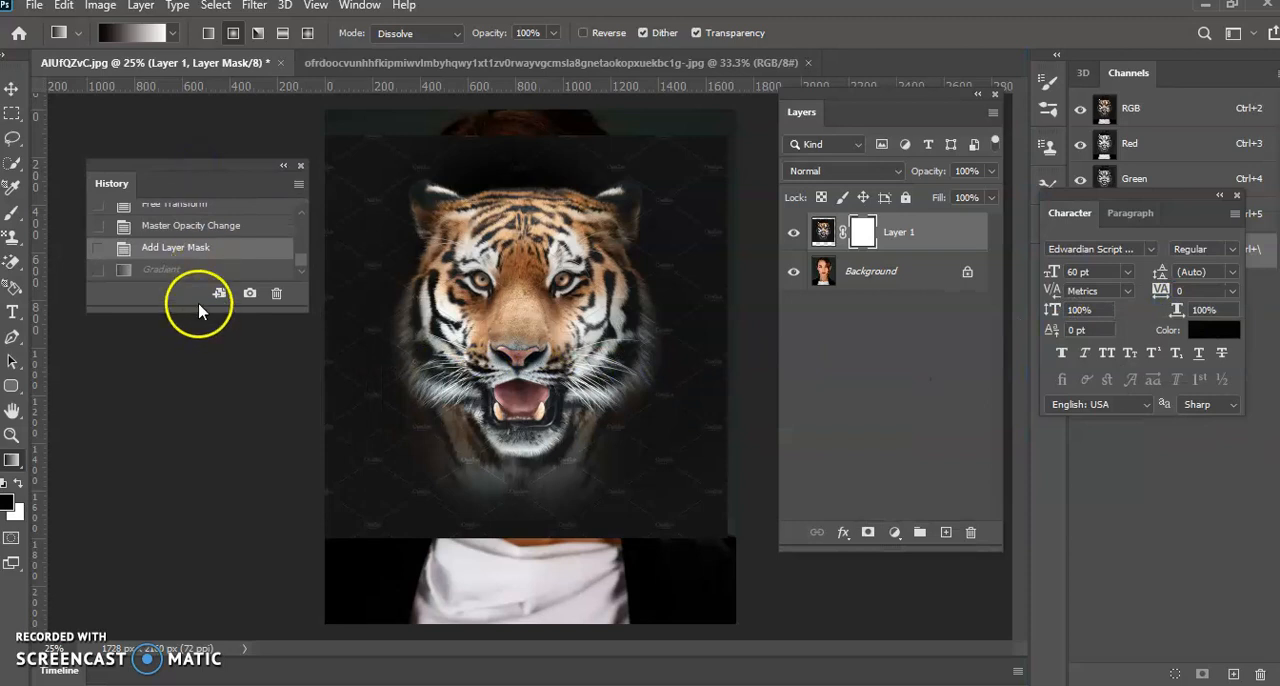
drag(200, 310, 200, 512)
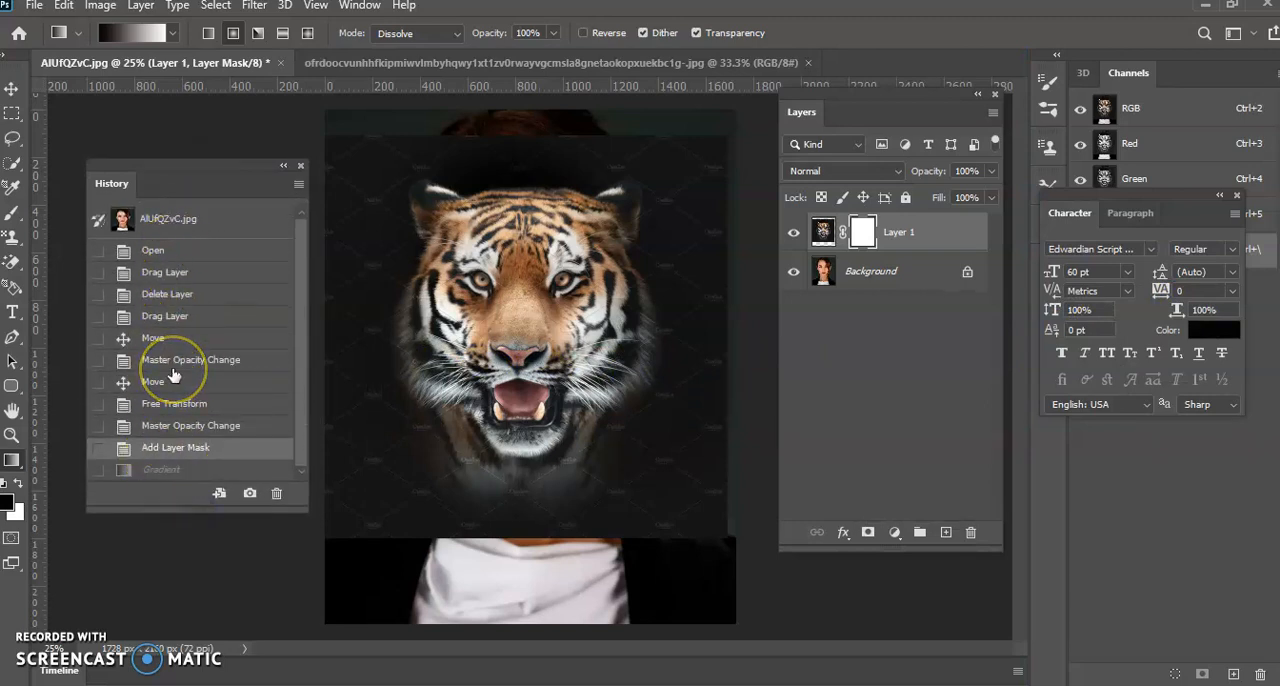
Hide the History panel and show it again
click(359, 6)
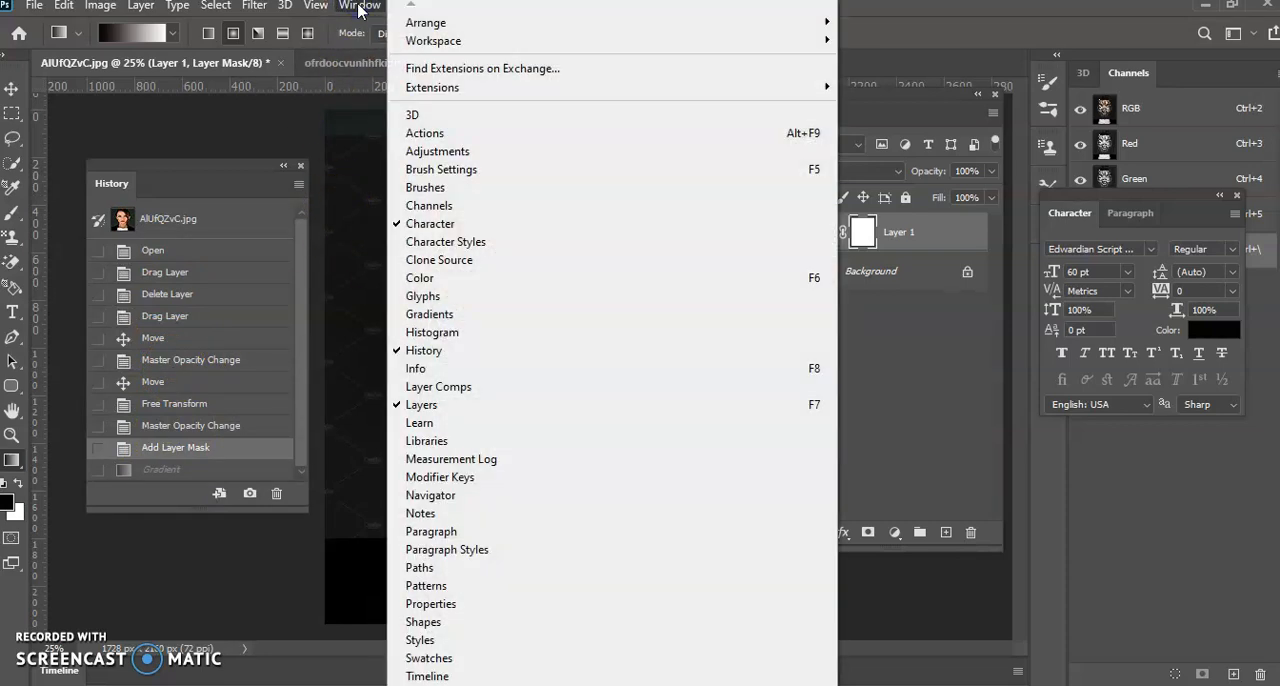
click(428, 351)
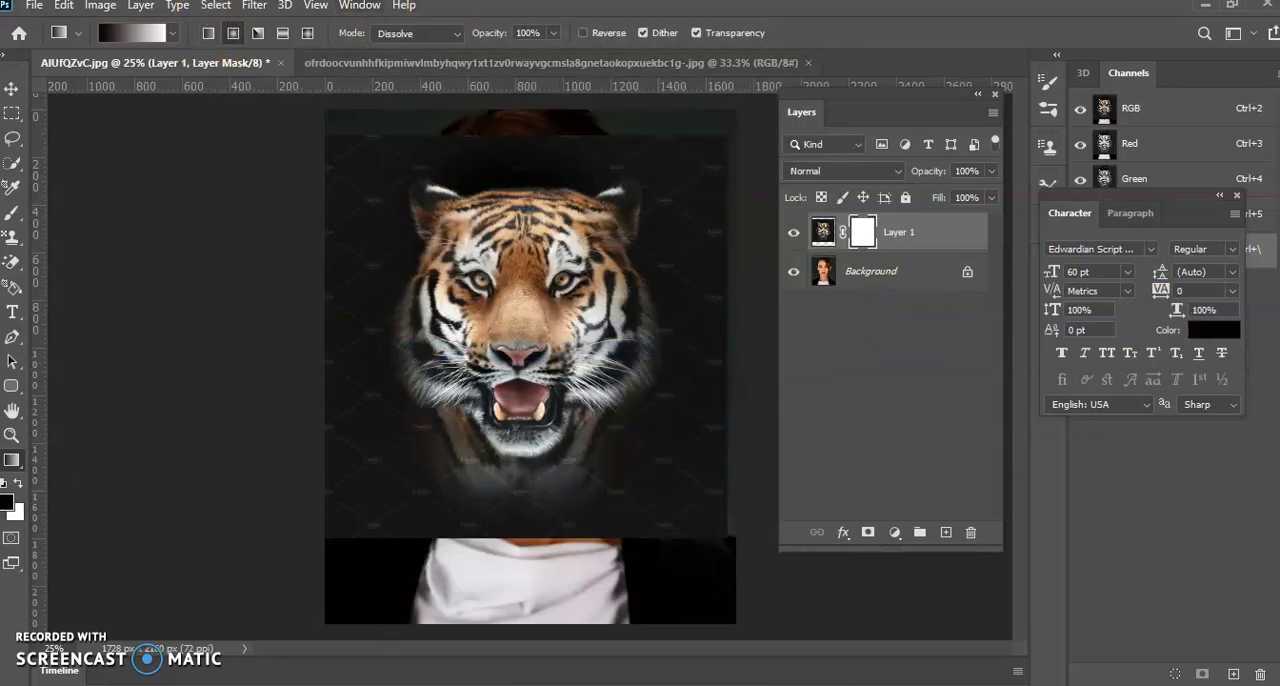
click(367, 8)
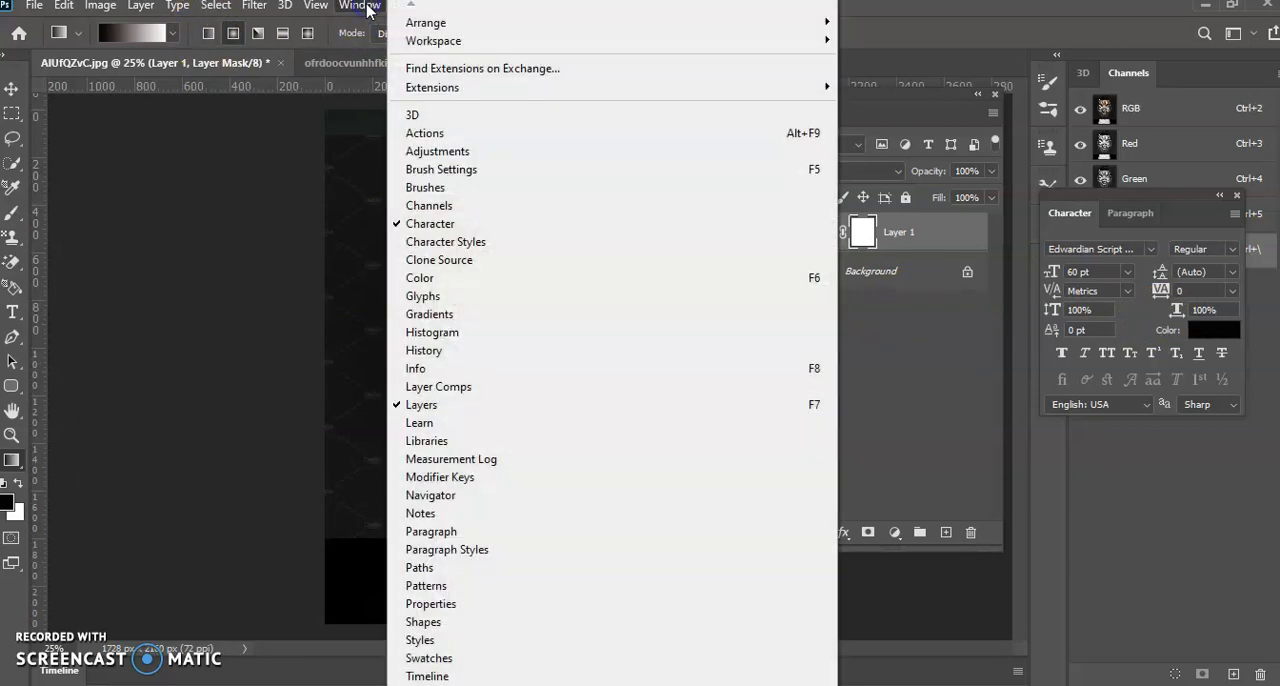
click(408, 349)
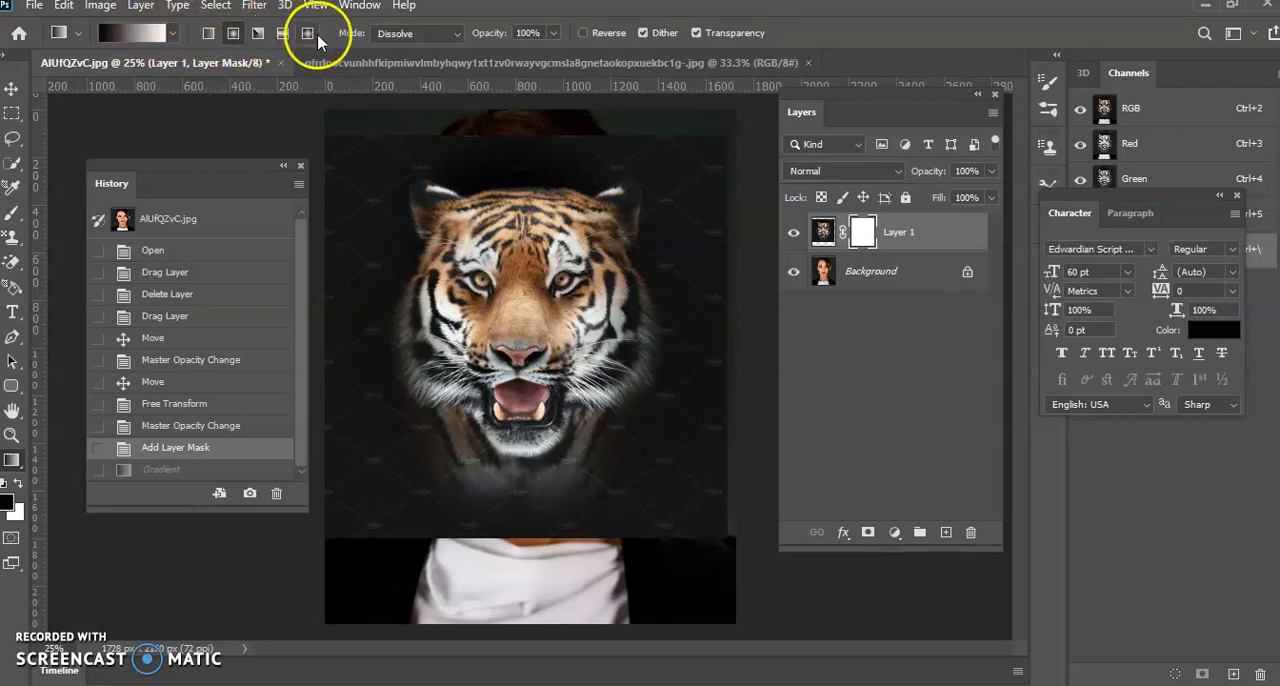
Try radial gradients of three different lengths upward from the tiger's nose on the mask, reverting to the Add Layer Mask state after each
click(233, 36)
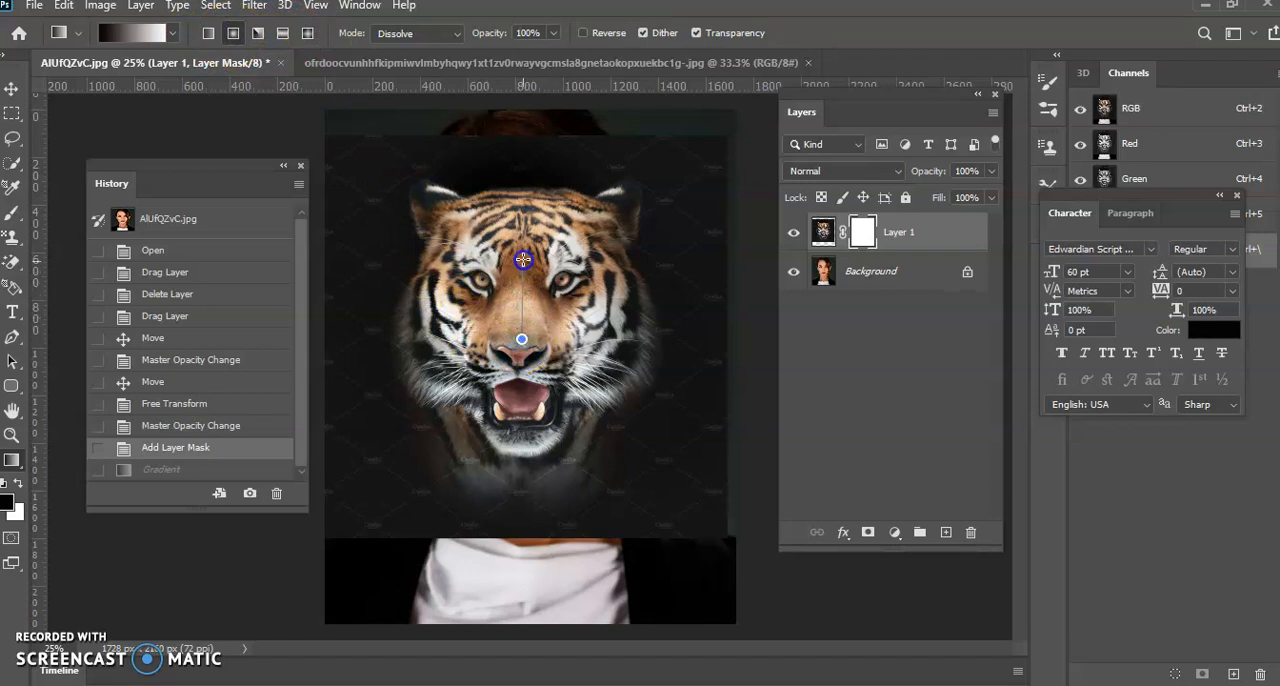
drag(524, 244, 524, 244)
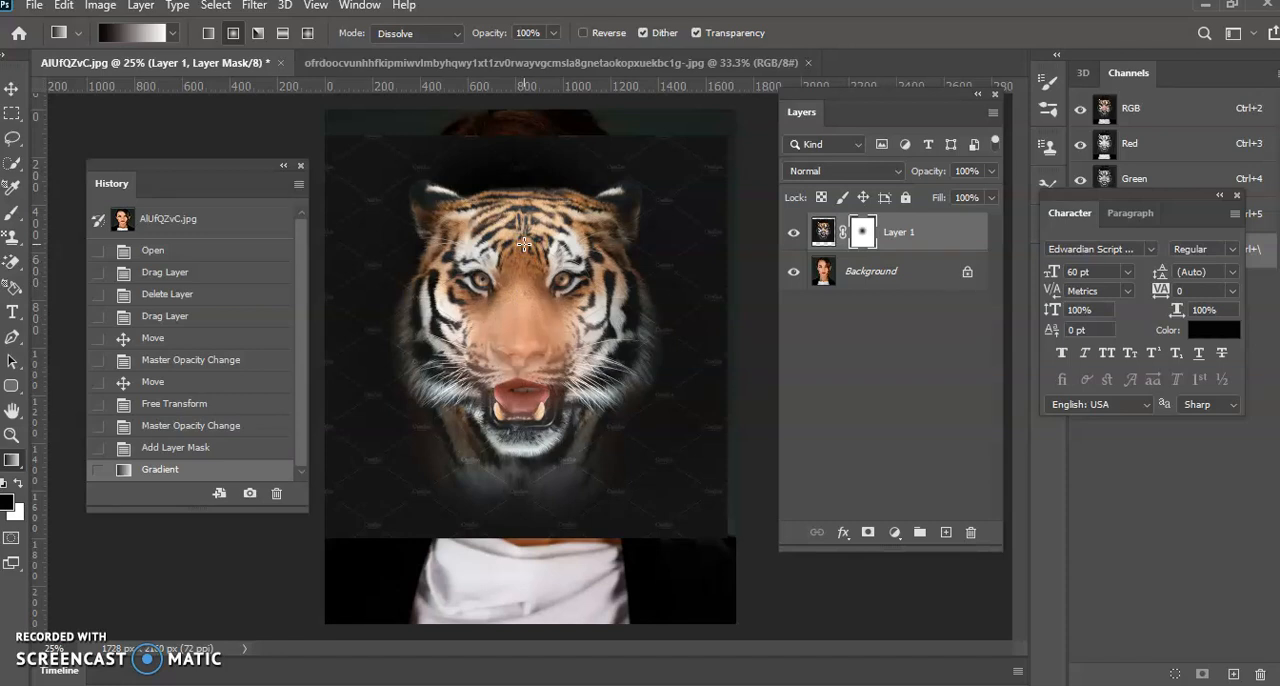
click(168, 449)
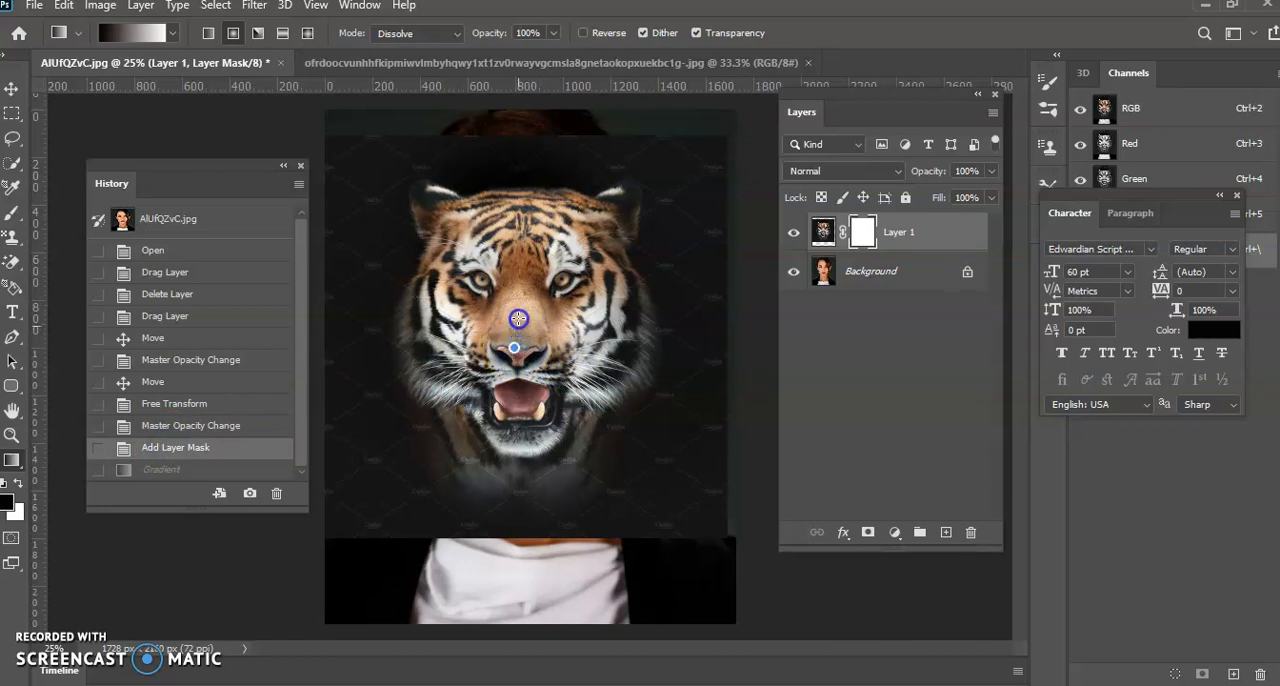
drag(505, 141, 505, 139)
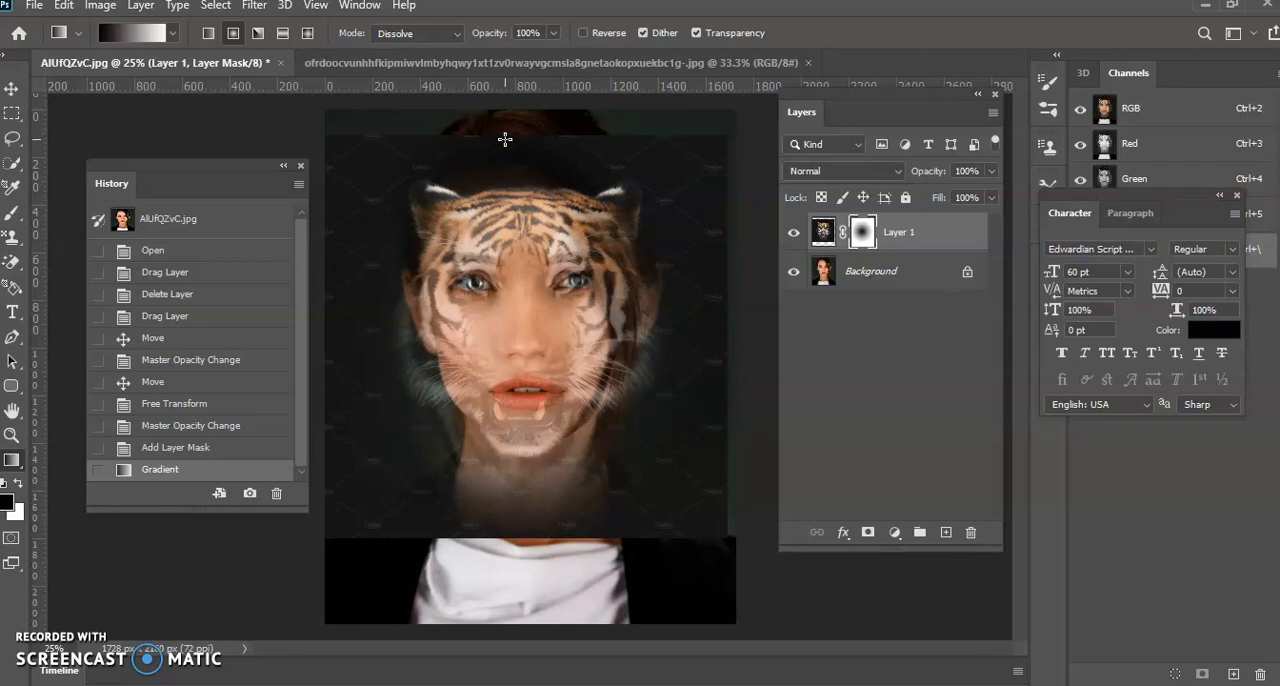
click(192, 450)
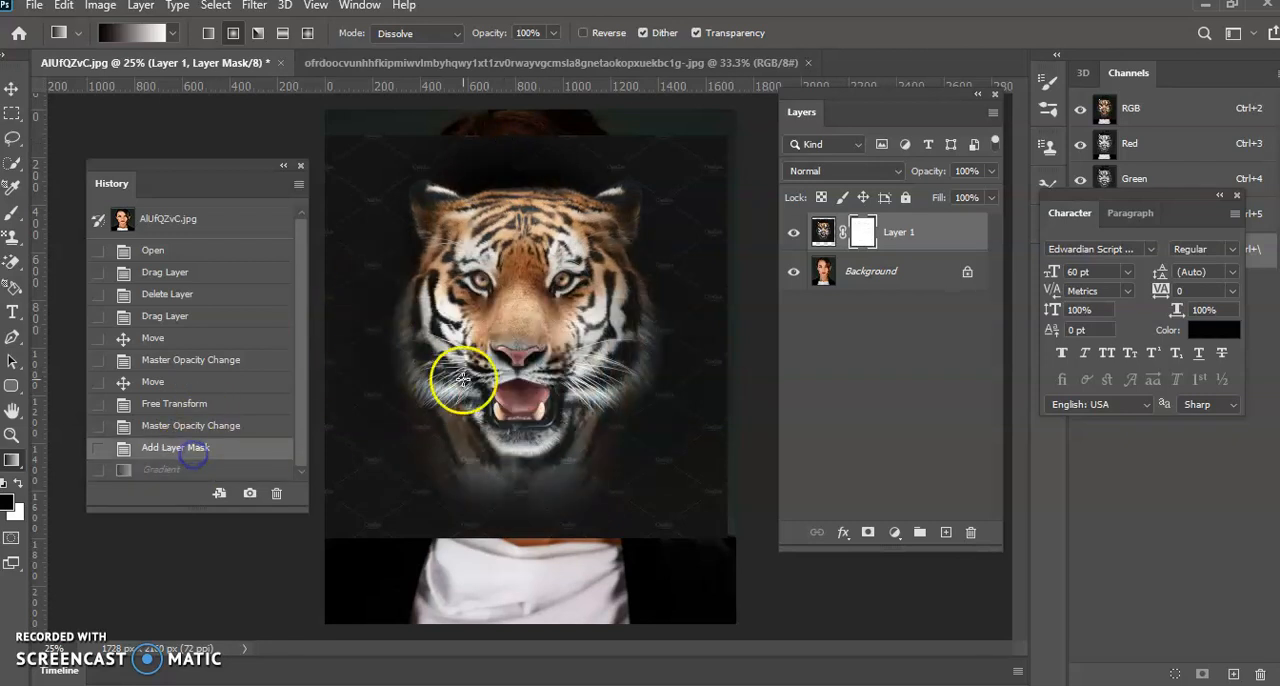
drag(517, 332, 516, 281)
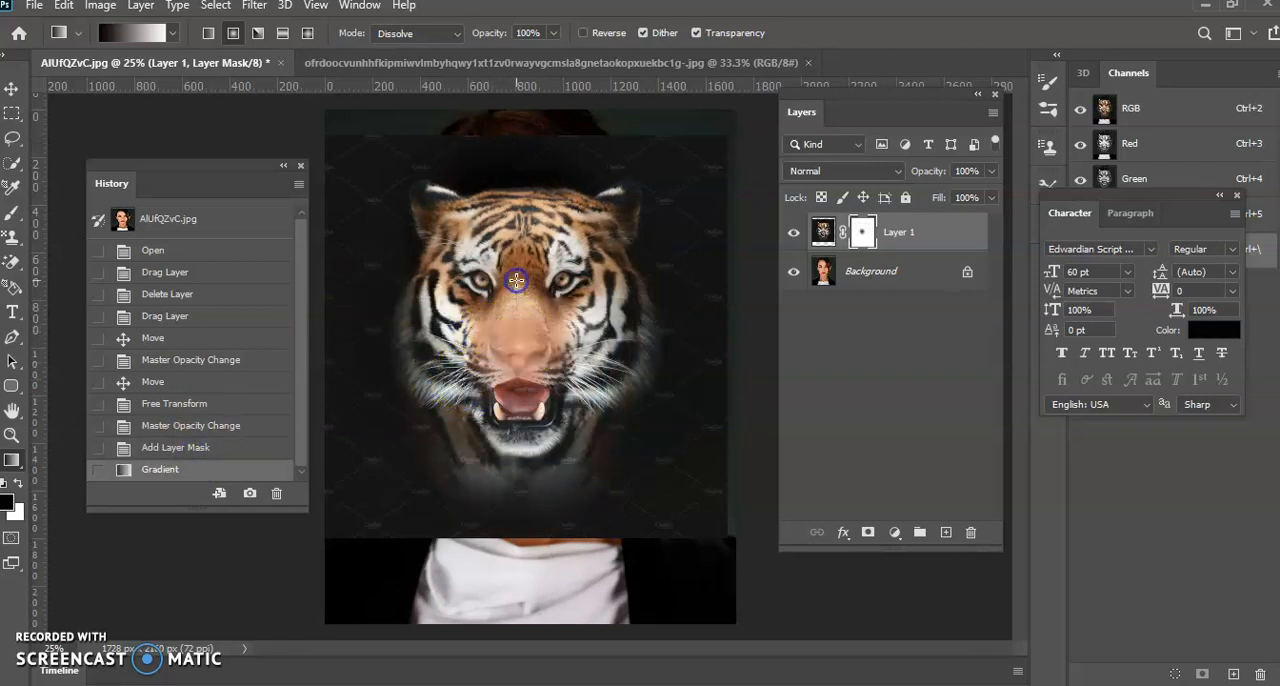
click(188, 452)
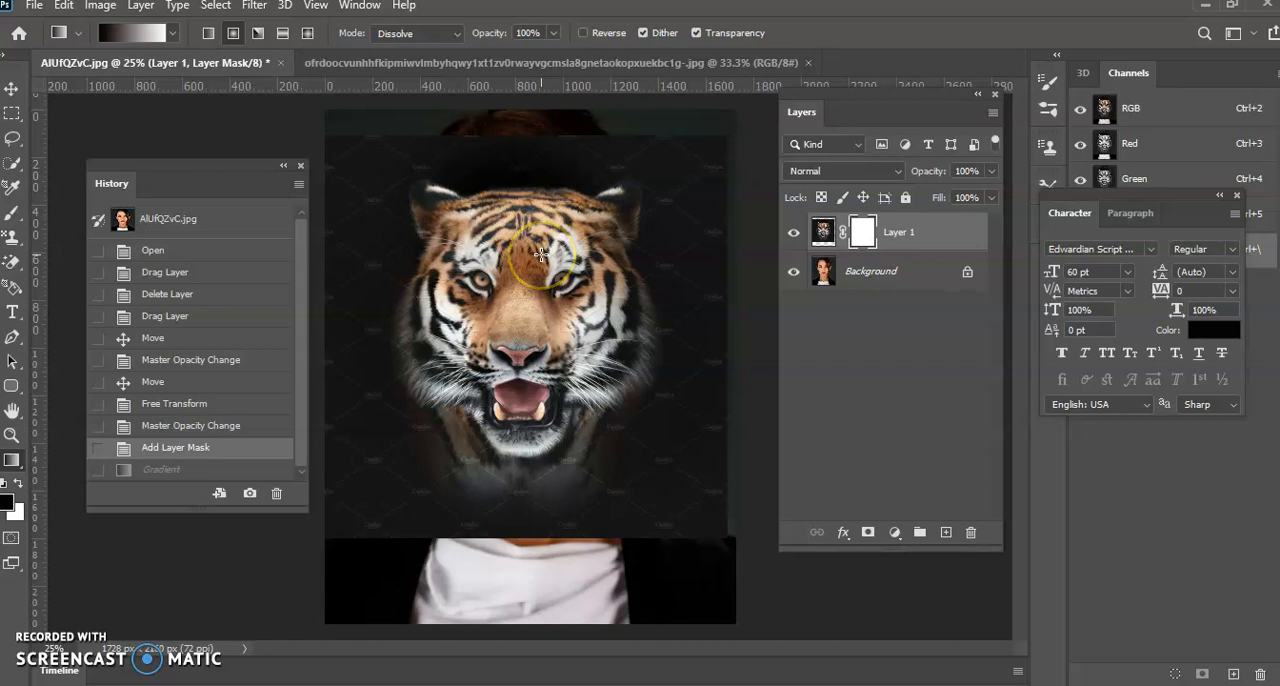
Switch to a linear gradient and try three different lengths downward over the tiger's forehead on the mask, undoing each one
click(209, 34)
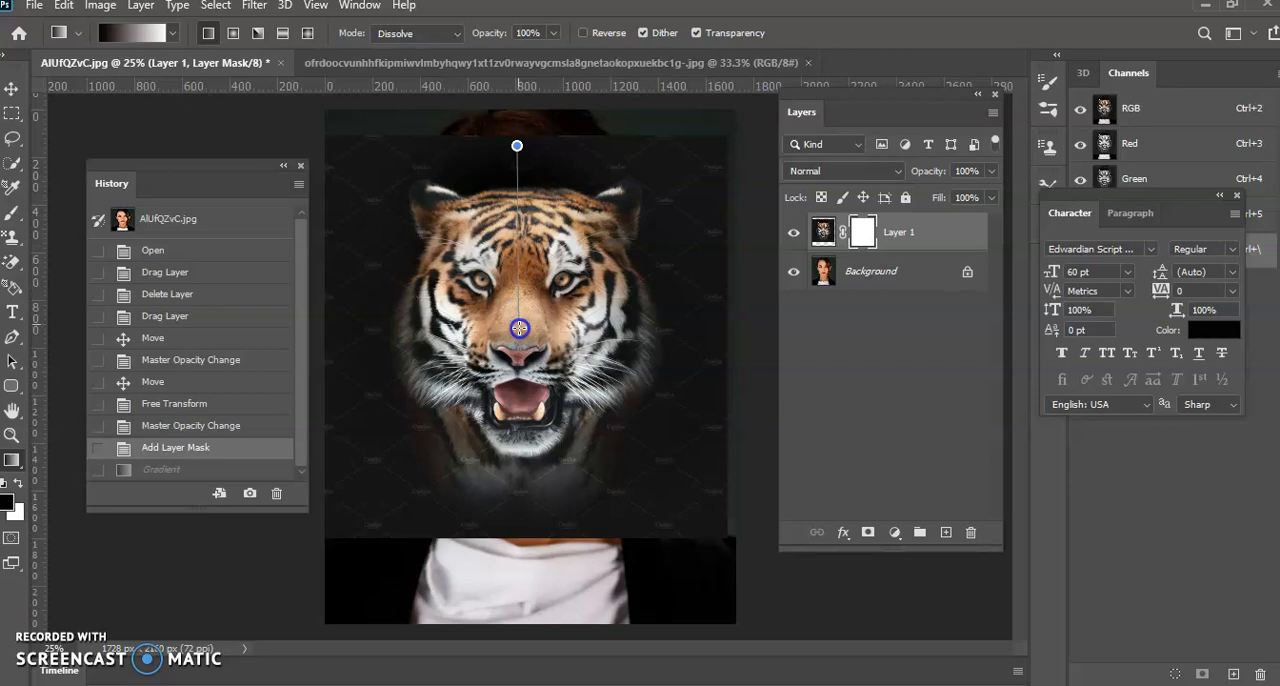
drag(519, 328, 519, 328)
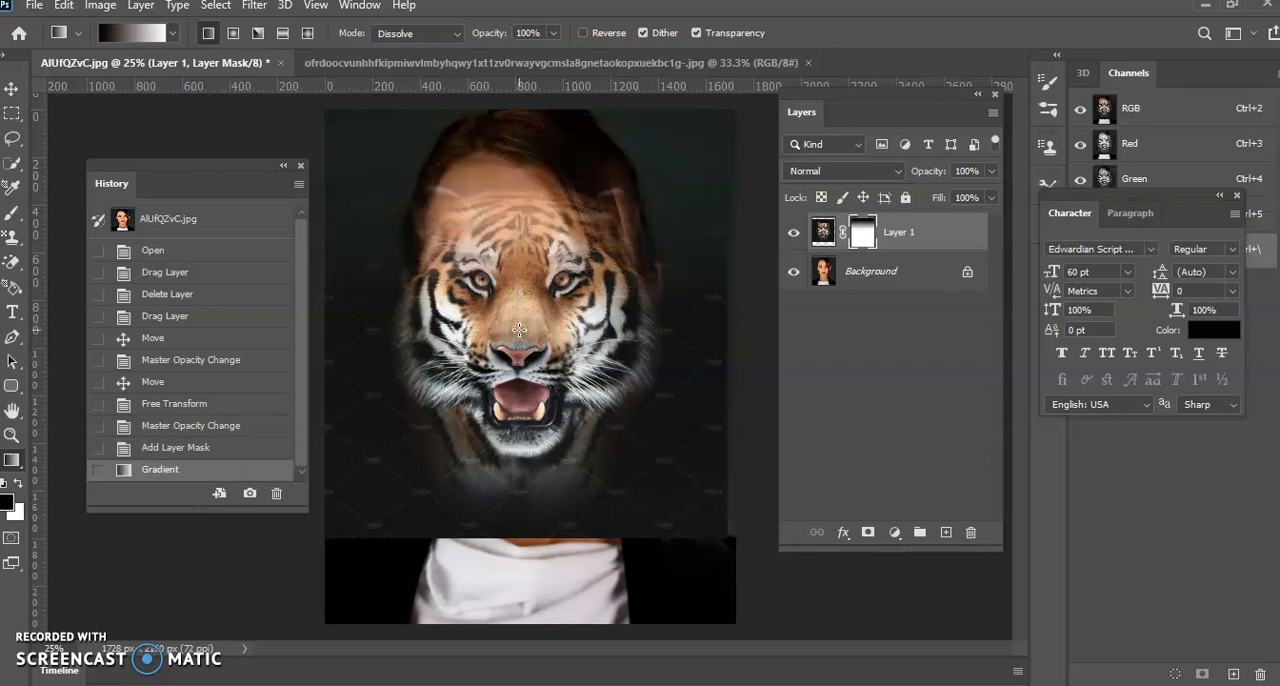
click(175, 448)
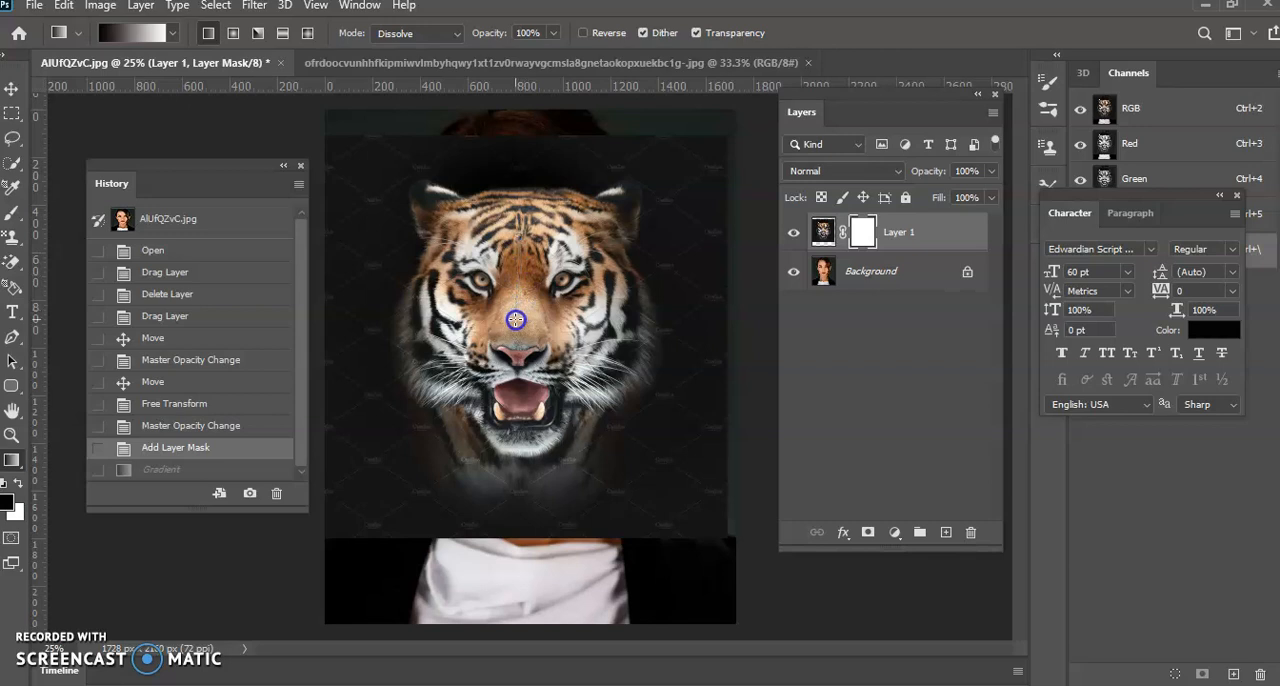
drag(515, 319, 515, 319)
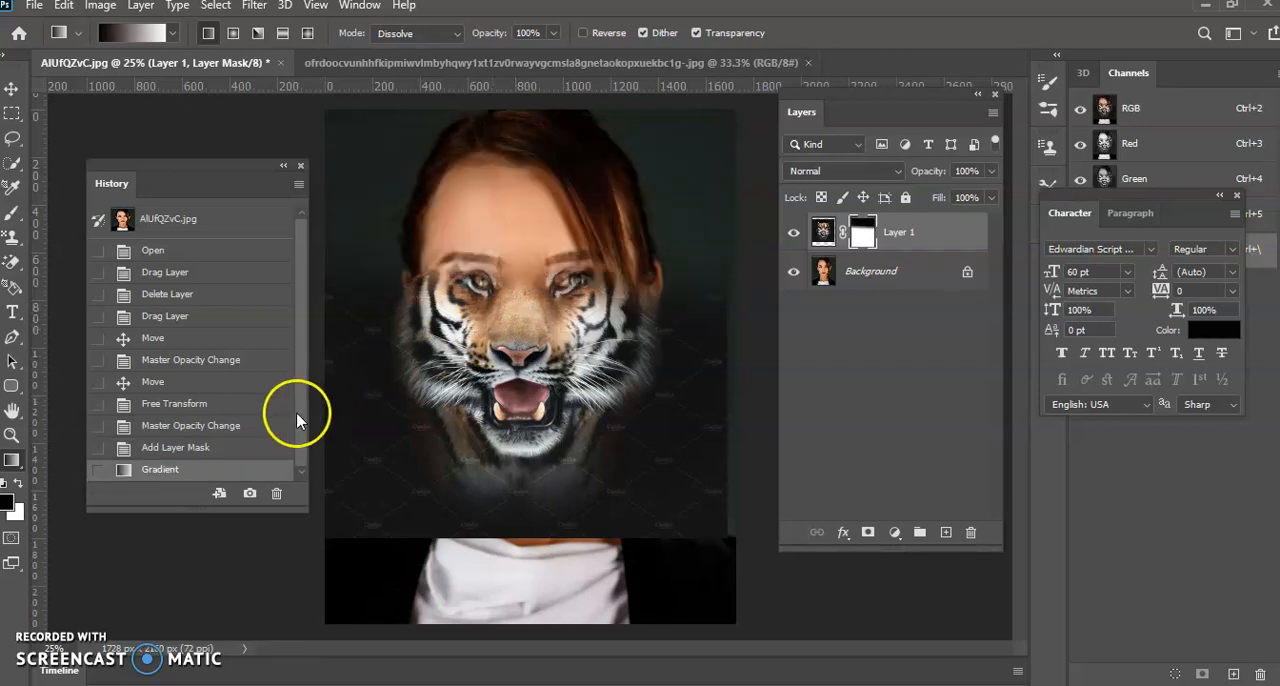
click(64, 6)
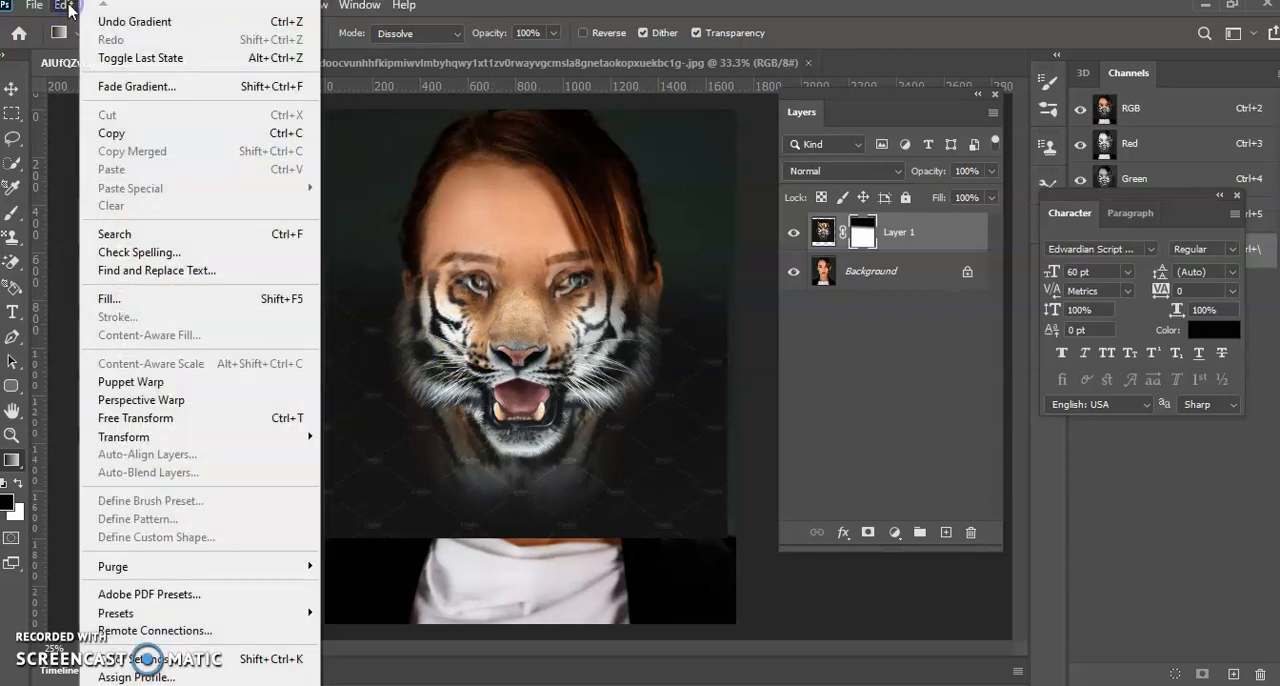
click(80, 20)
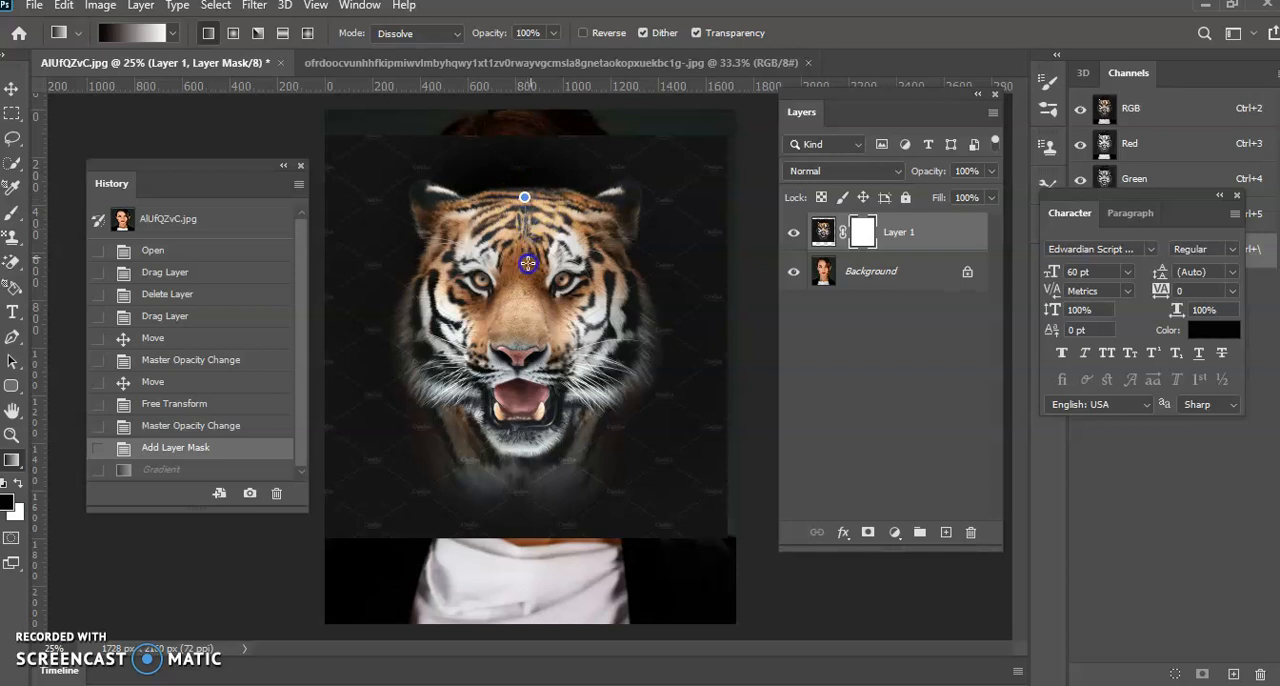
drag(527, 263, 527, 268)
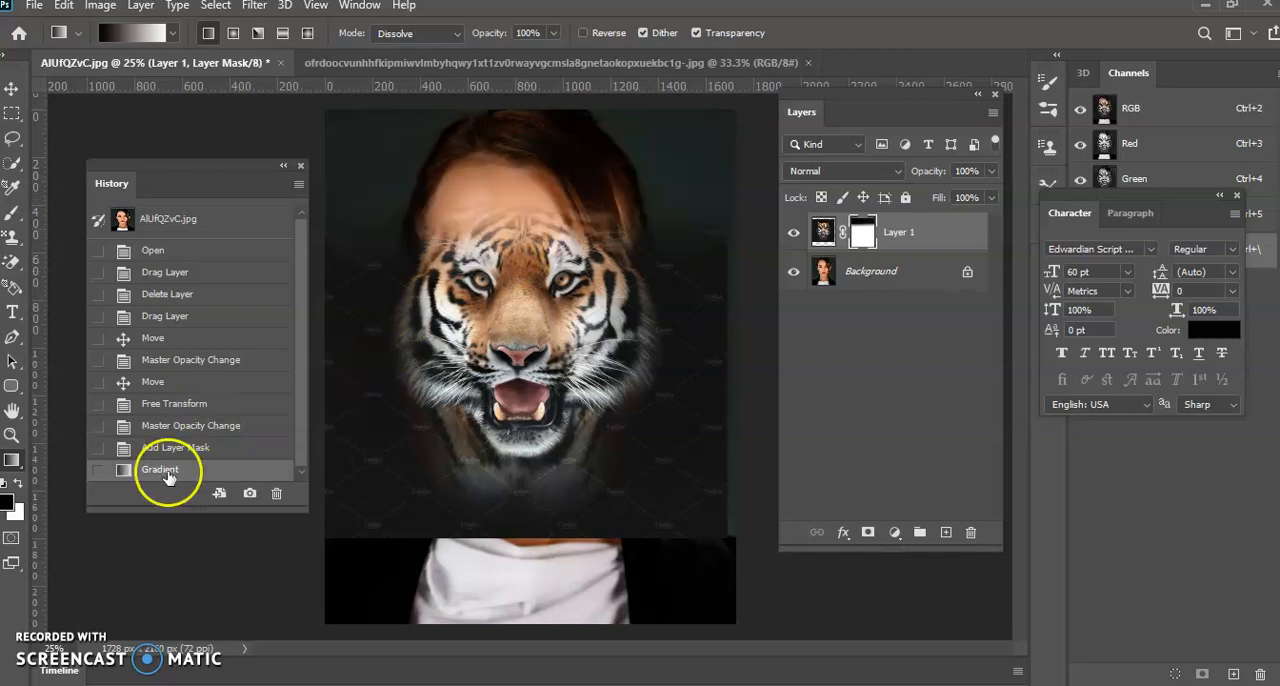
click(175, 447)
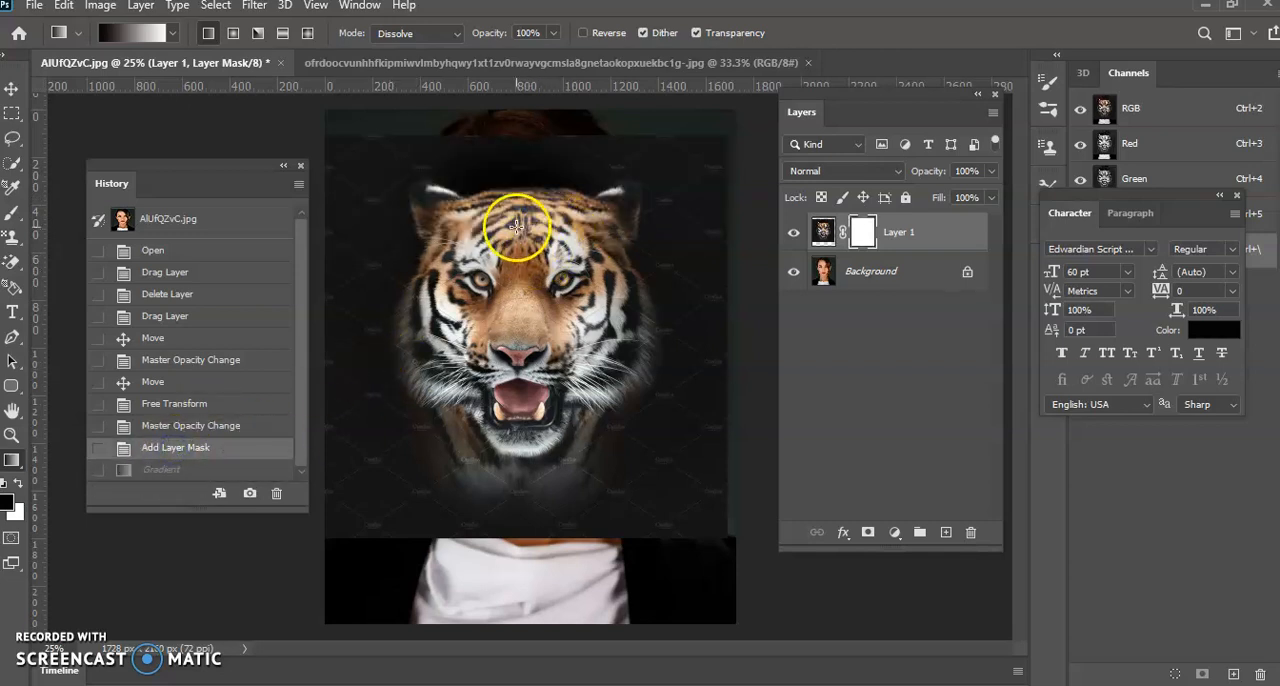
Redraw the linear gradient downward on the mask several times, ending with one from between the eyes to the tiger's upper lip
drag(517, 137, 530, 305)
drag(530, 209, 514, 340)
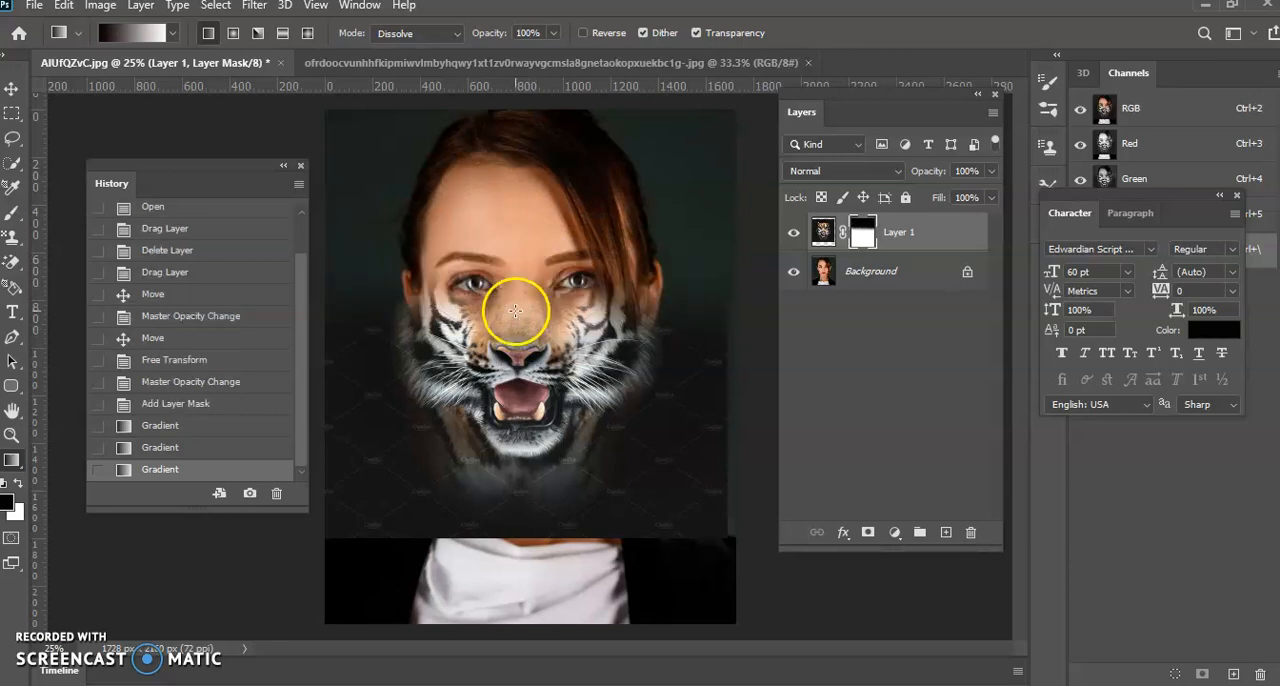
drag(518, 292, 518, 292)
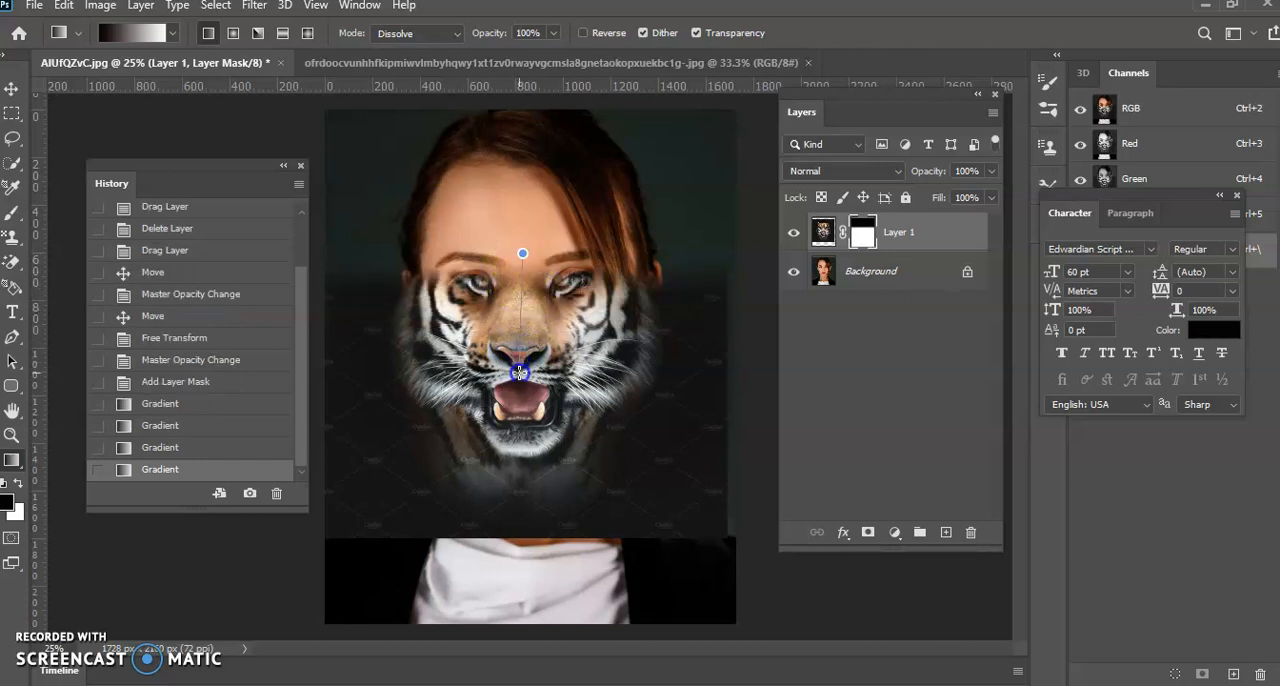
drag(519, 373, 519, 373)
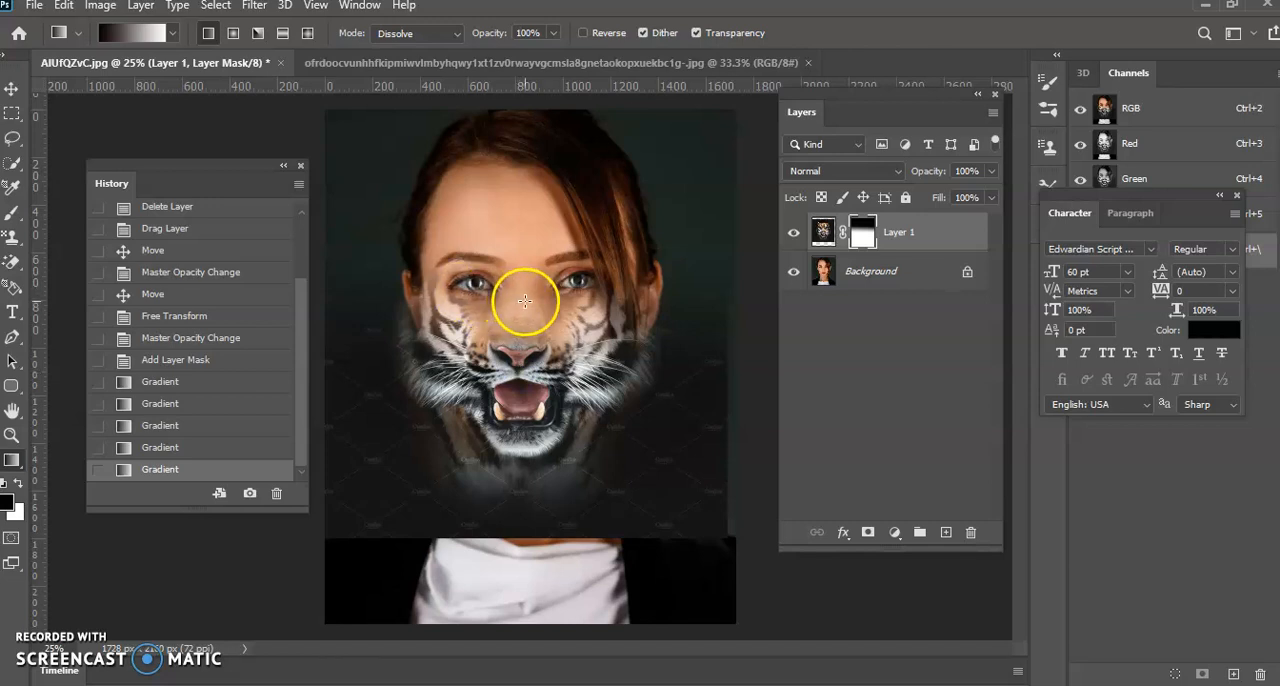
drag(522, 247, 523, 361)
drag(518, 205, 518, 361)
drag(516, 290, 521, 369)
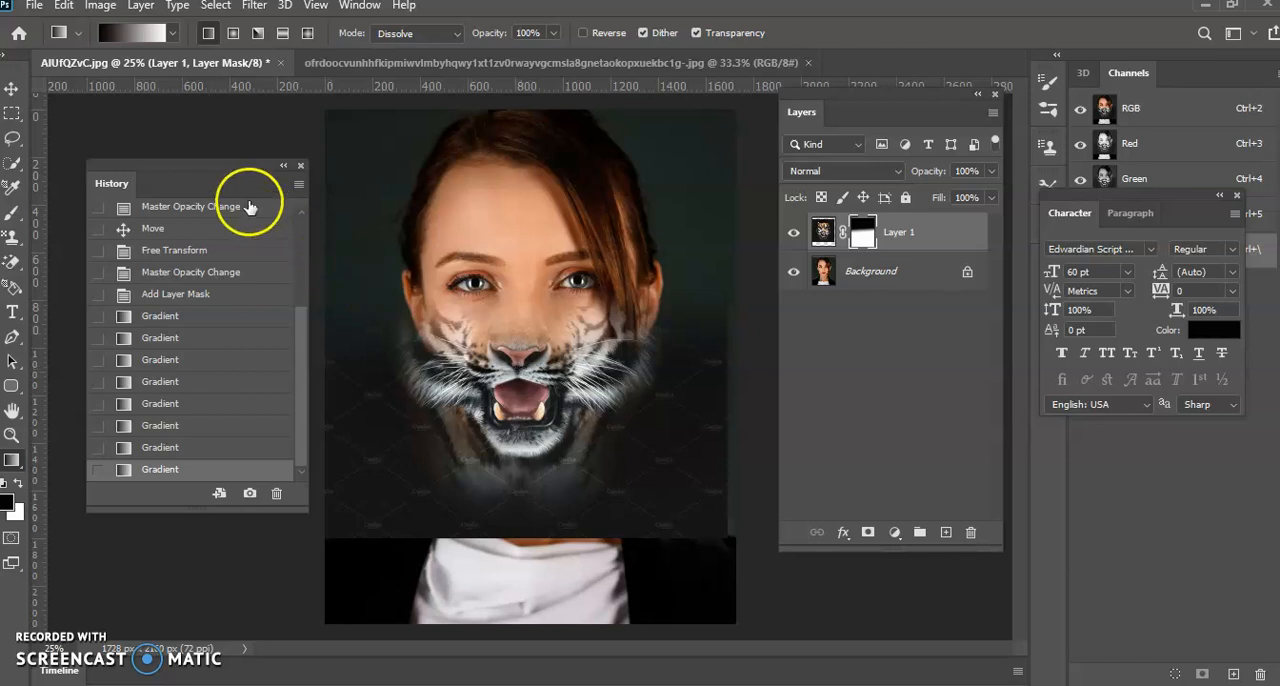
Move the History panel off the canvas and dab the Brush on the mask at the tiger background's lower-left corner, keeping black as foreground colour
drag(177, 166, 1078, 306)
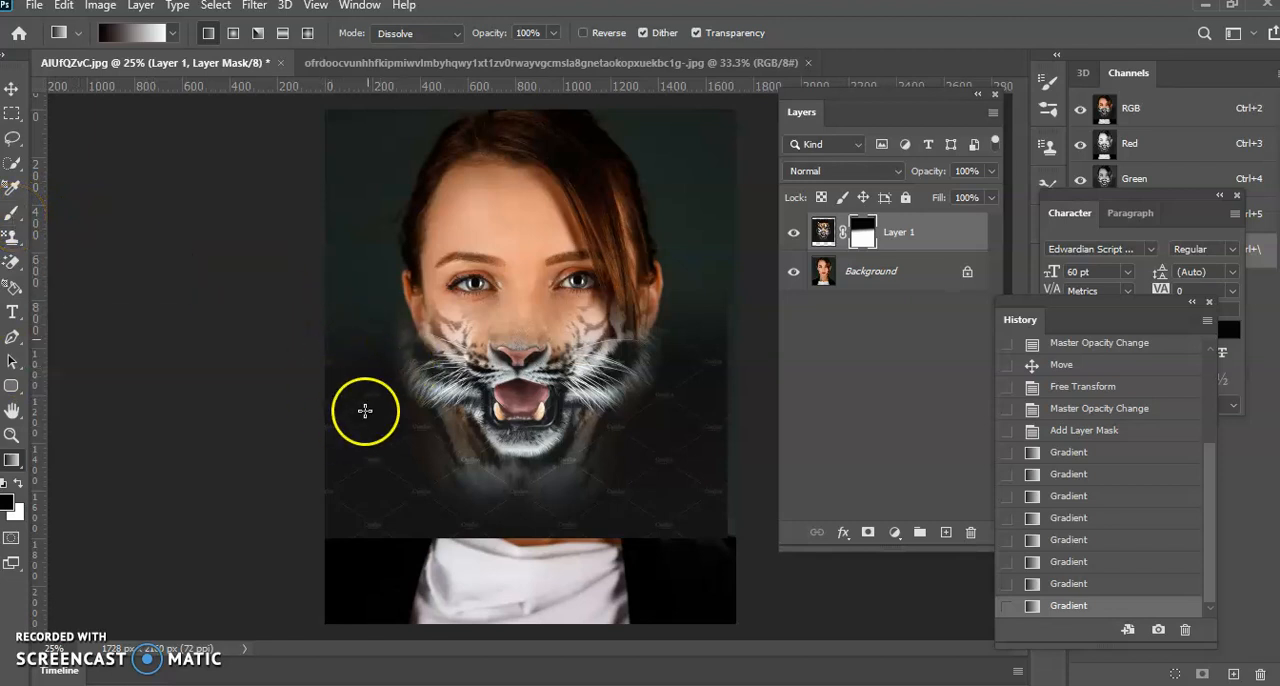
click(21, 214)
click(340, 532)
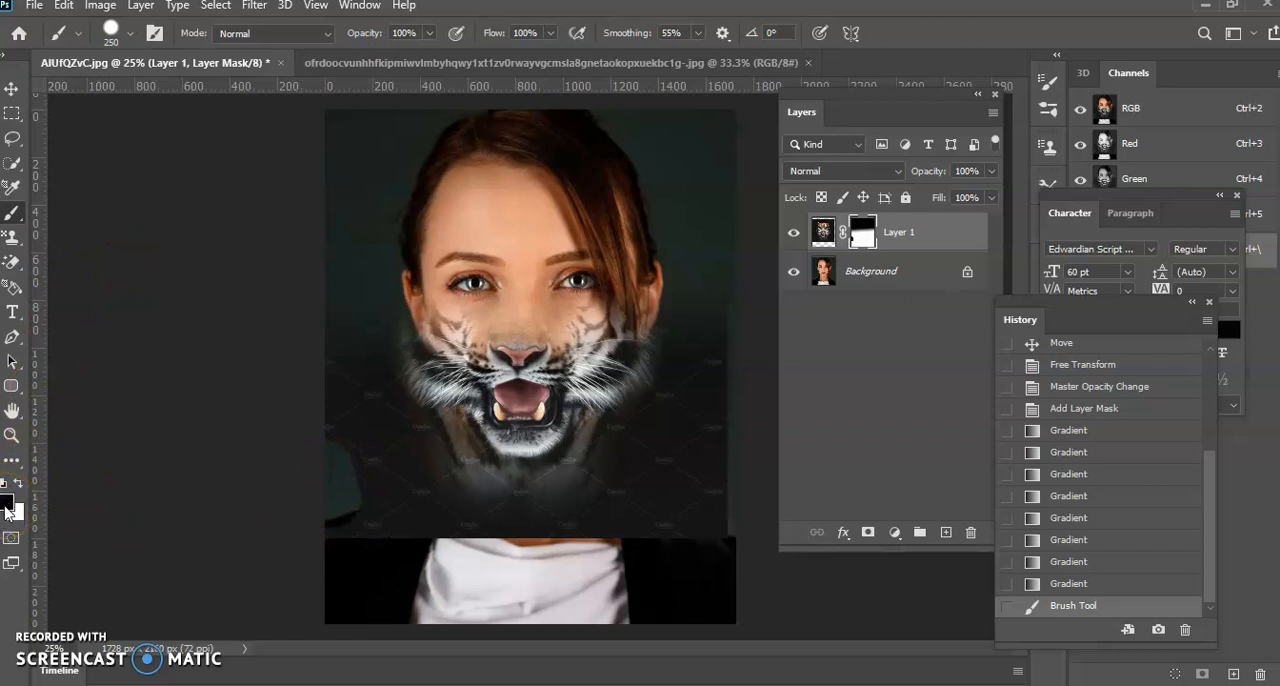
click(7, 508)
click(826, 401)
click(1220, 157)
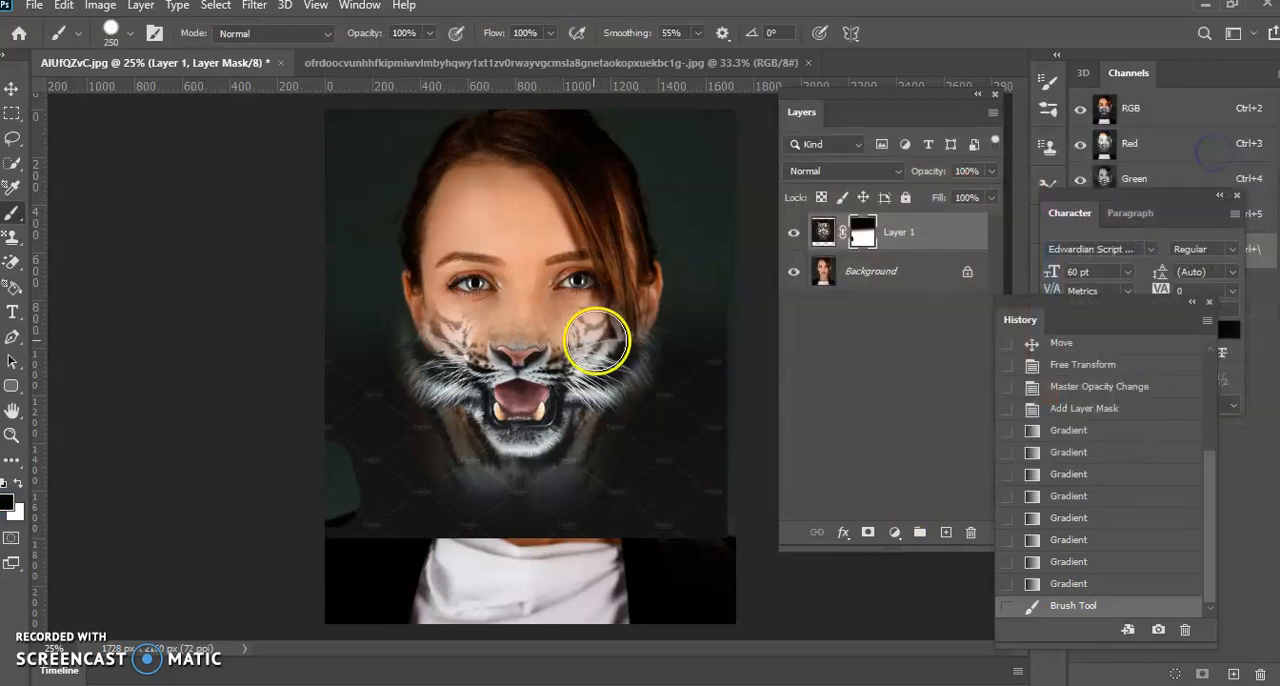
Set the brush hardness to 46% and its size to 291 px
click(131, 33)
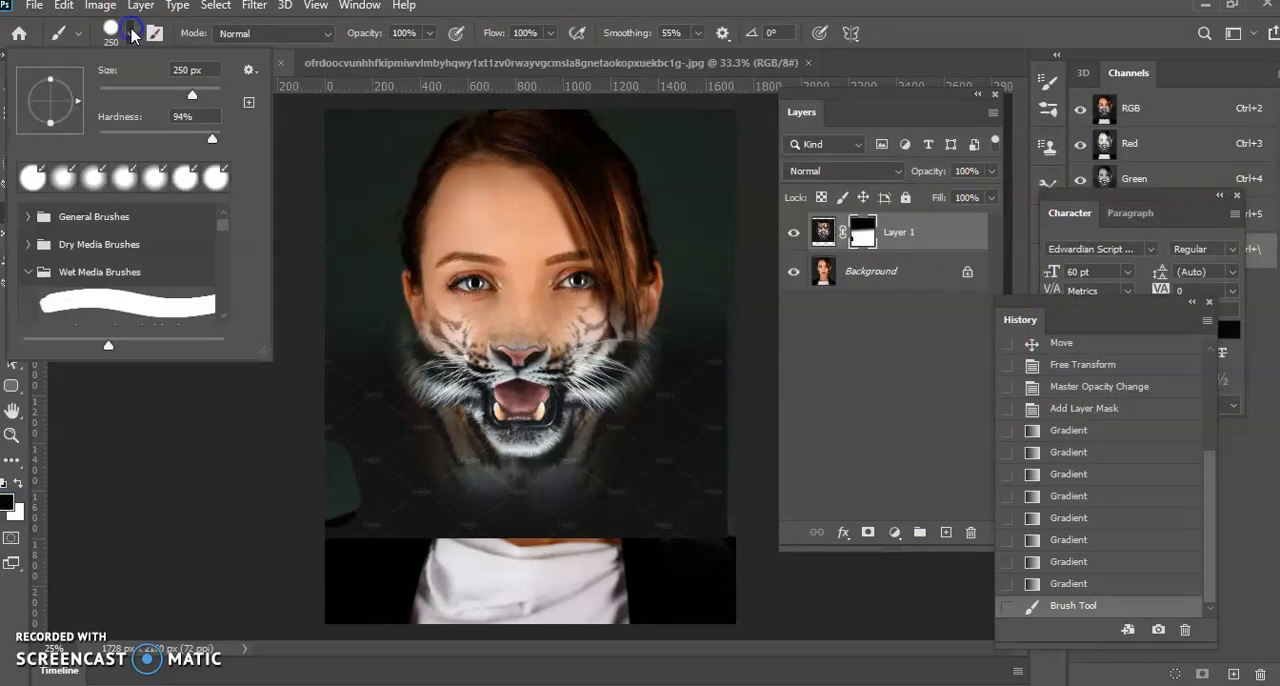
click(147, 132)
click(159, 134)
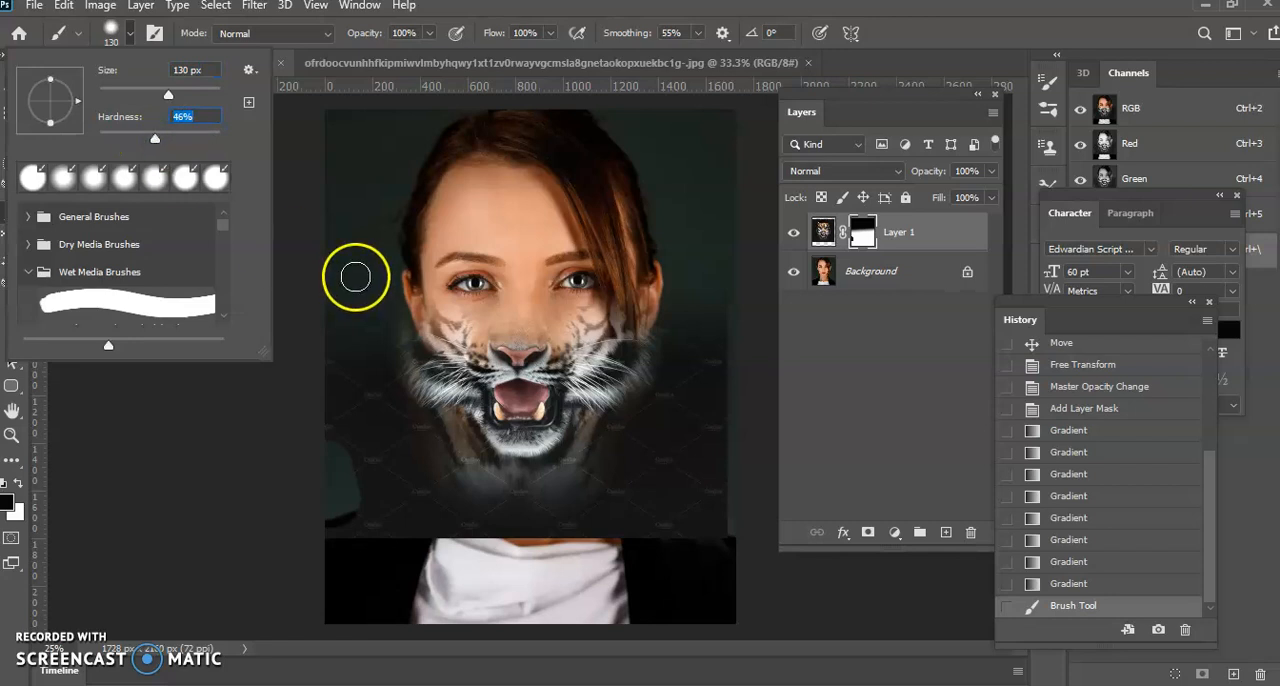
drag(168, 91, 197, 95)
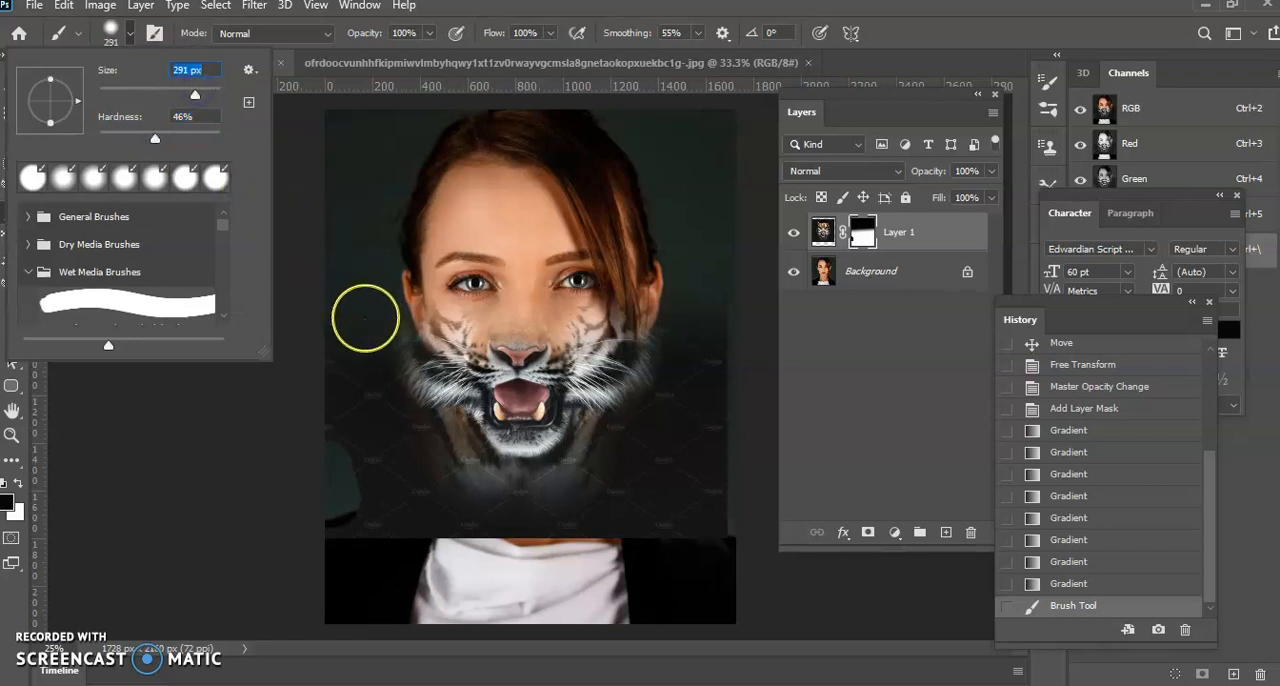
Paint black on the mask around the tiger's cheeks and jaw to bring back the woman's neck and background
click(365, 320)
mouse_move(366, 332)
mouse_down()
mouse_move(417, 438)
mouse_move(513, 501)
mouse_move(582, 489)
mouse_move(617, 439)
mouse_move(675, 420)
mouse_move(698, 378)
mouse_move(694, 325)
mouse_move(636, 441)
mouse_move(644, 459)
mouse_move(697, 399)
mouse_move(702, 279)
mouse_move(713, 380)
mouse_up()
mouse_move(409, 475)
mouse_down()
mouse_move(379, 415)
mouse_move(358, 255)
mouse_move(380, 168)
mouse_move(351, 218)
mouse_move(364, 324)
mouse_move(373, 273)
mouse_move(343, 300)
mouse_move(343, 256)
mouse_move(334, 348)
mouse_move(343, 409)
mouse_move(392, 457)
mouse_move(361, 447)
mouse_move(322, 397)
mouse_move(411, 466)
mouse_up()
Increase the brush hardness and paint the remaining tiger background off the woman's shoulders and lower neck on the mask
click(130, 34)
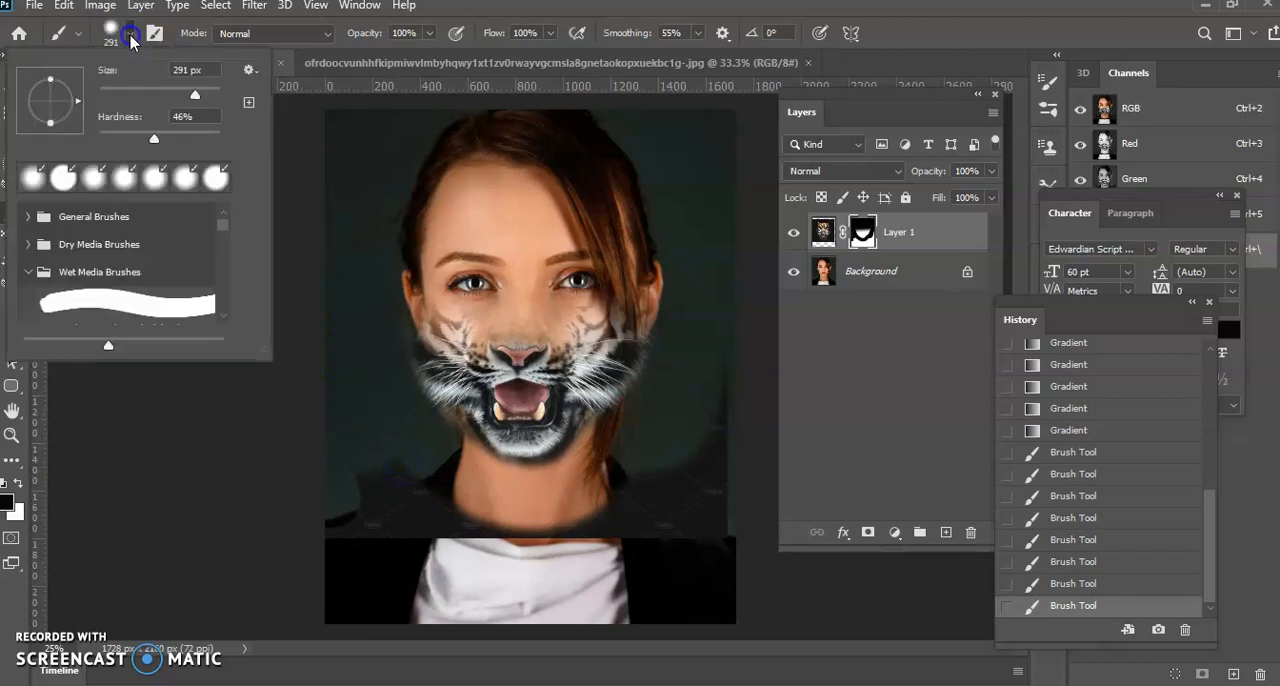
click(198, 137)
mouse_move(371, 463)
mouse_down()
mouse_move(443, 520)
mouse_move(338, 523)
mouse_move(517, 523)
mouse_move(312, 519)
mouse_move(519, 539)
mouse_move(707, 536)
mouse_move(718, 514)
mouse_move(708, 440)
mouse_move(716, 538)
mouse_move(703, 577)
mouse_move(712, 485)
mouse_move(586, 535)
mouse_move(659, 491)
mouse_up()
click(590, 561)
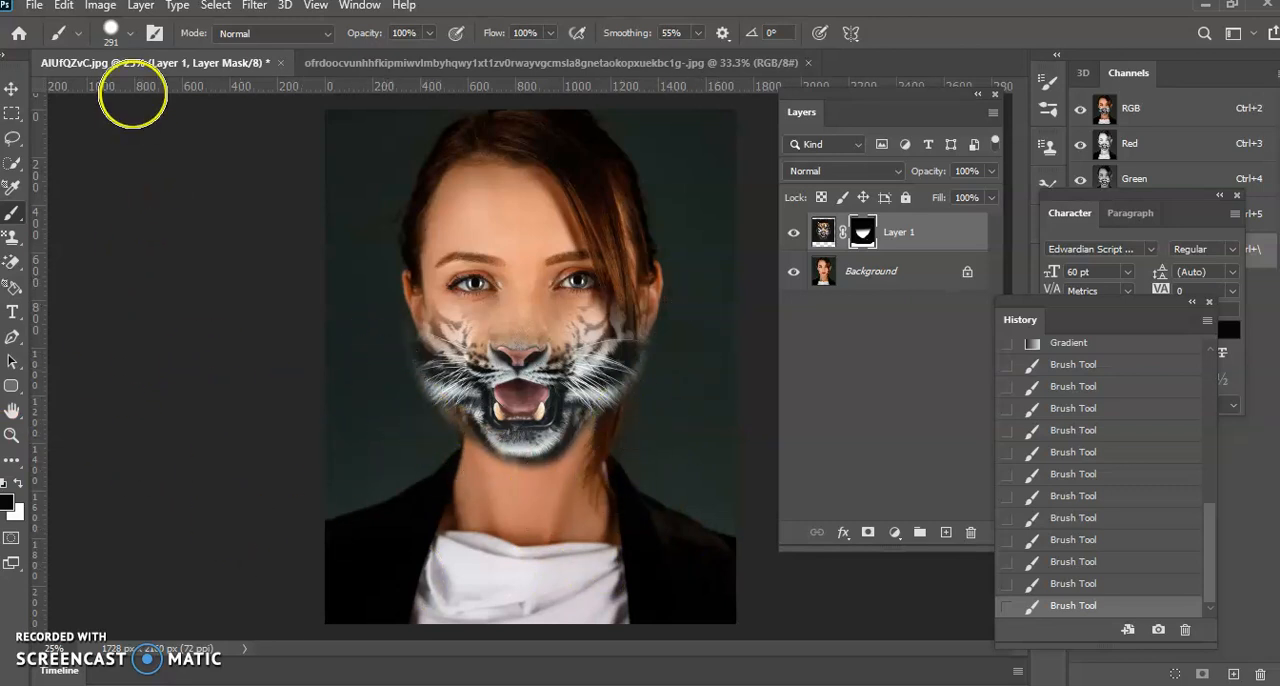
Set the brush hardness to 32% and its opacity to 50%
click(132, 34)
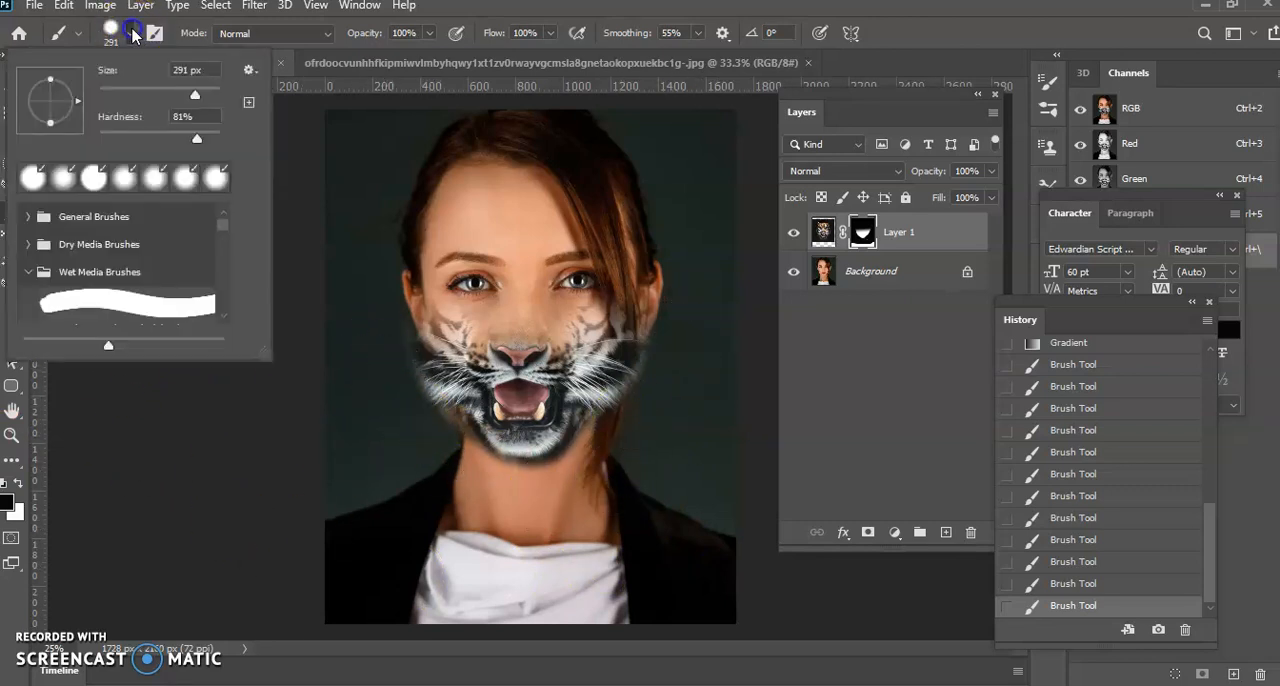
click(138, 138)
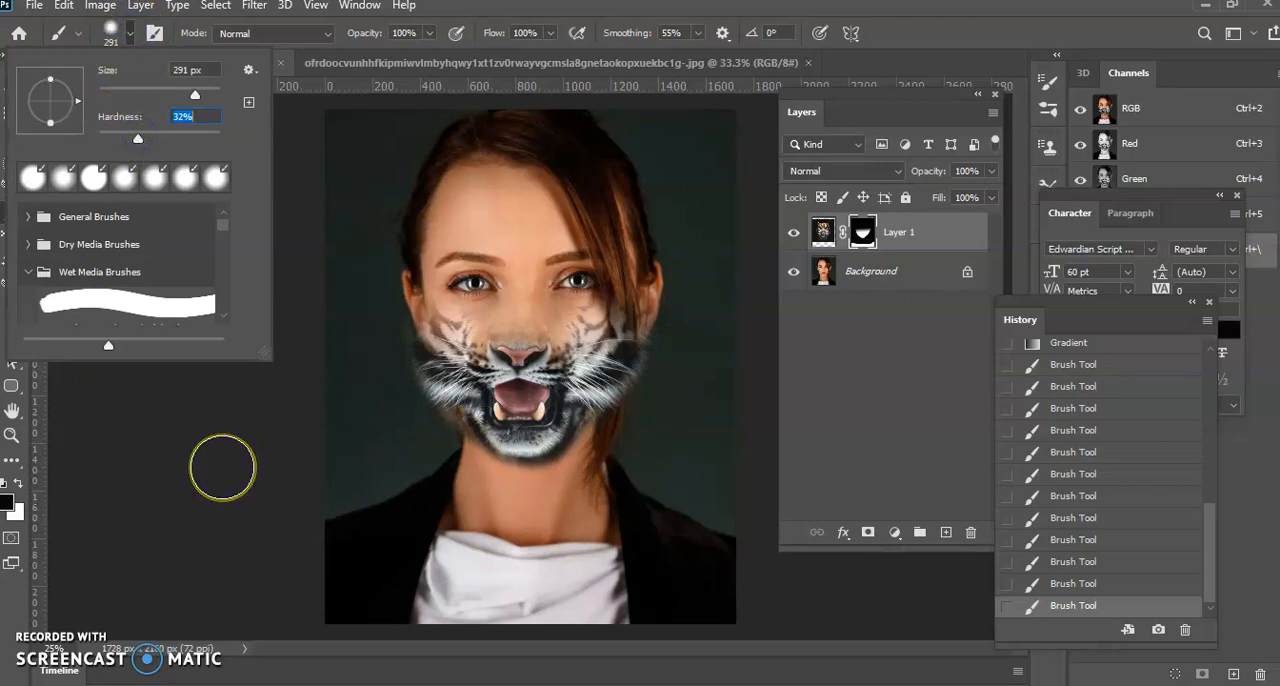
key(Return)
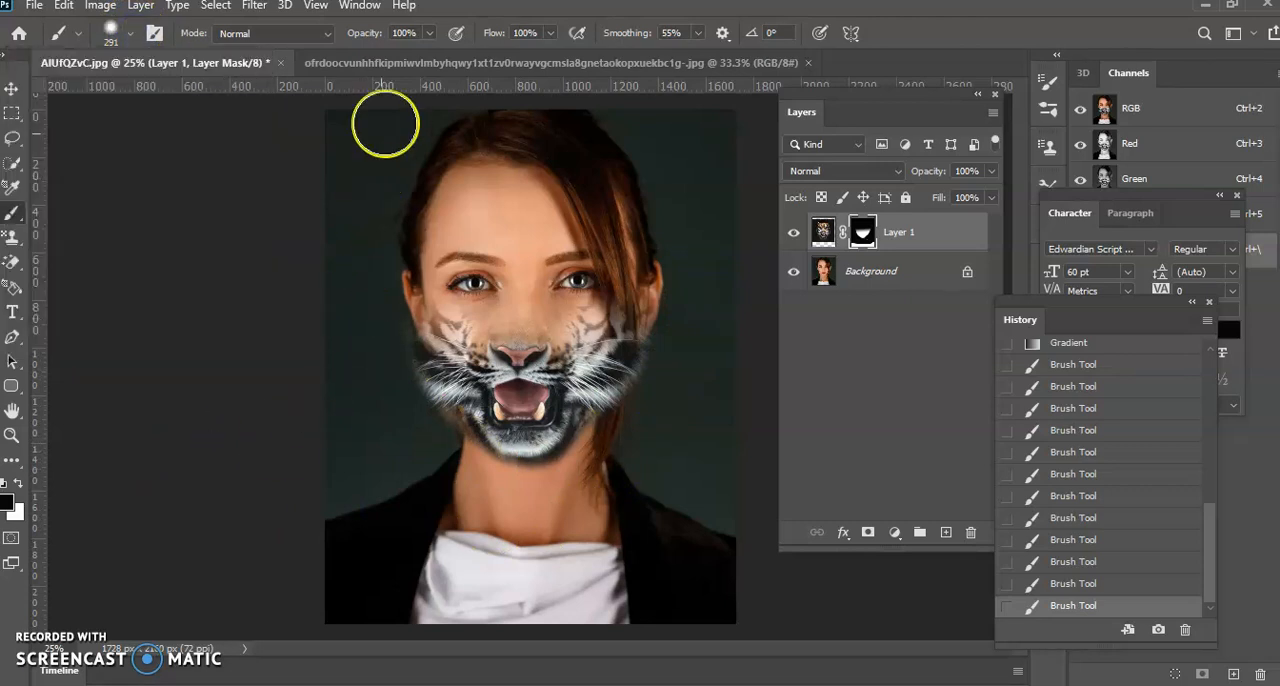
click(430, 33)
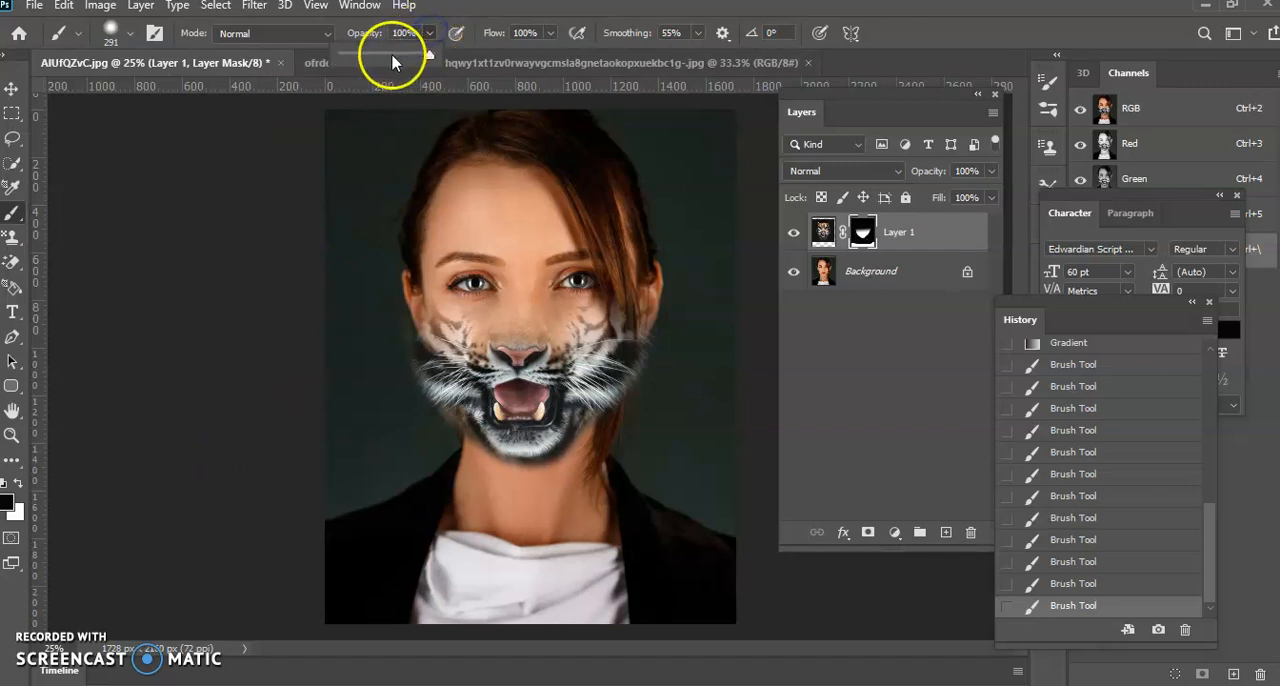
drag(390, 52, 386, 51)
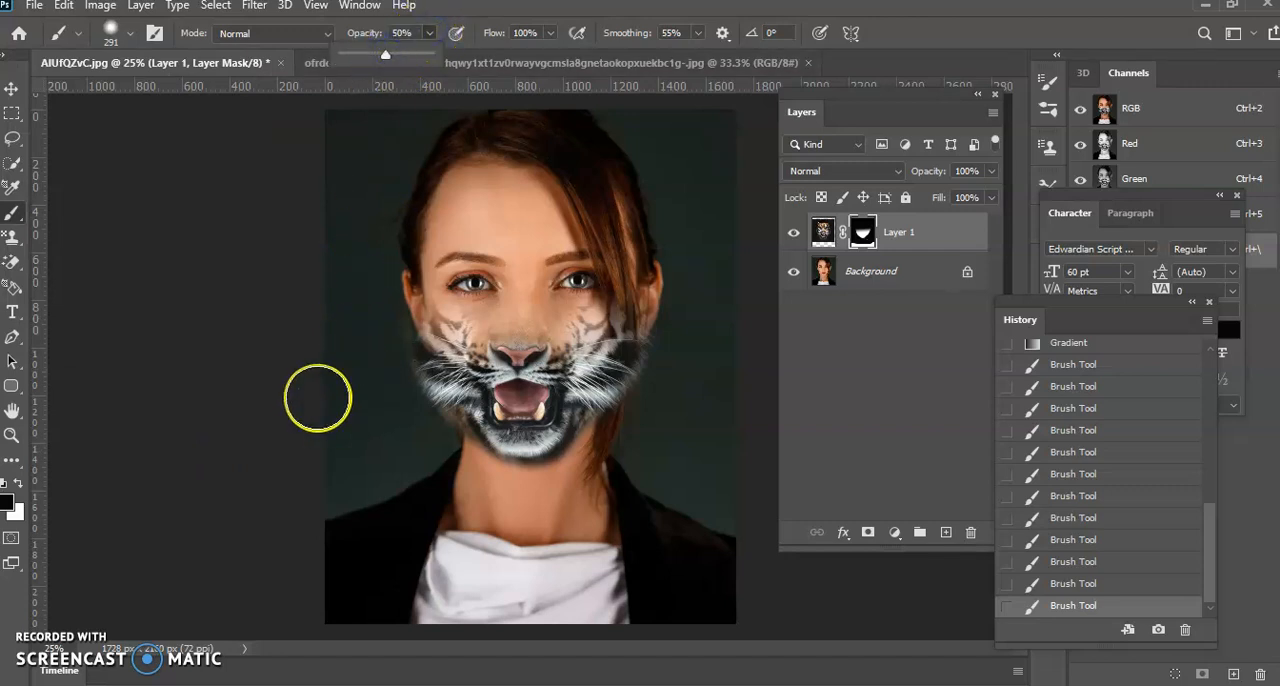
Paint softly in black on the mask around the tiger's chin and both cheeks to soften the edges into the portrait
click(401, 405)
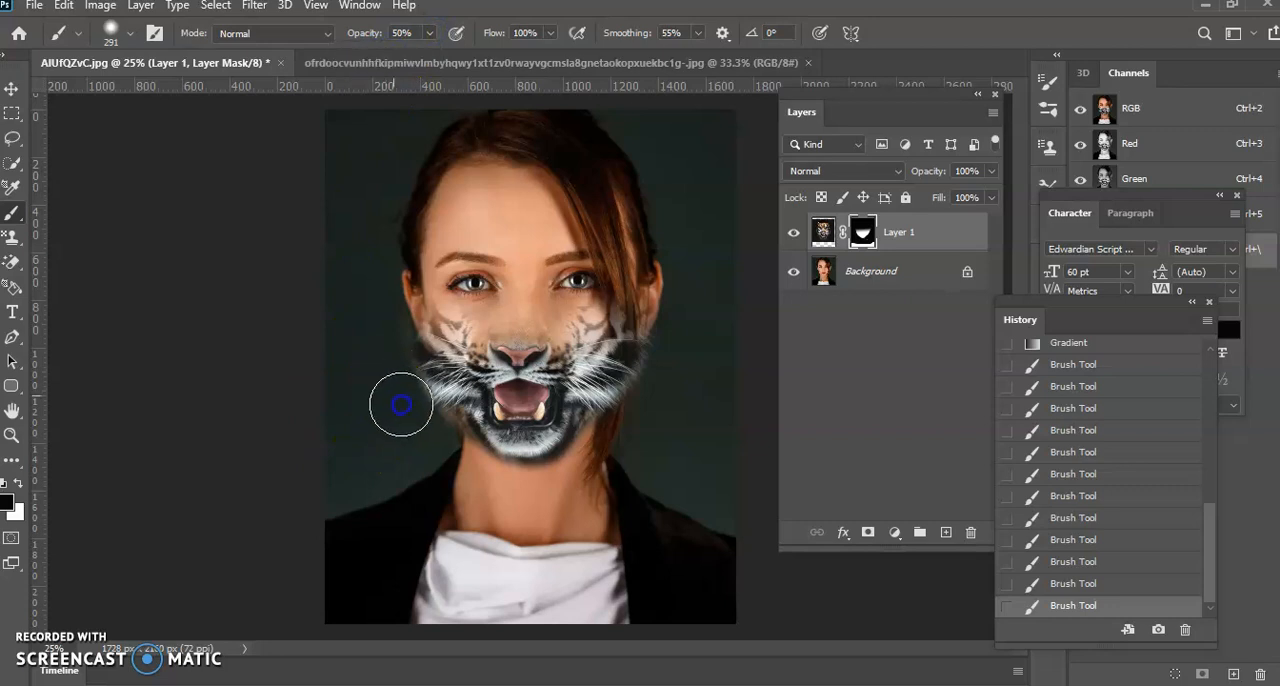
mouse_move(435, 434)
mouse_down()
mouse_move(538, 492)
mouse_move(502, 484)
mouse_move(560, 482)
mouse_move(595, 443)
mouse_up()
mouse_move(532, 506)
mouse_down()
mouse_move(604, 473)
mouse_move(586, 468)
mouse_move(536, 509)
mouse_move(594, 462)
mouse_move(531, 498)
mouse_move(613, 451)
mouse_move(650, 394)
mouse_up()
drag(671, 351, 666, 405)
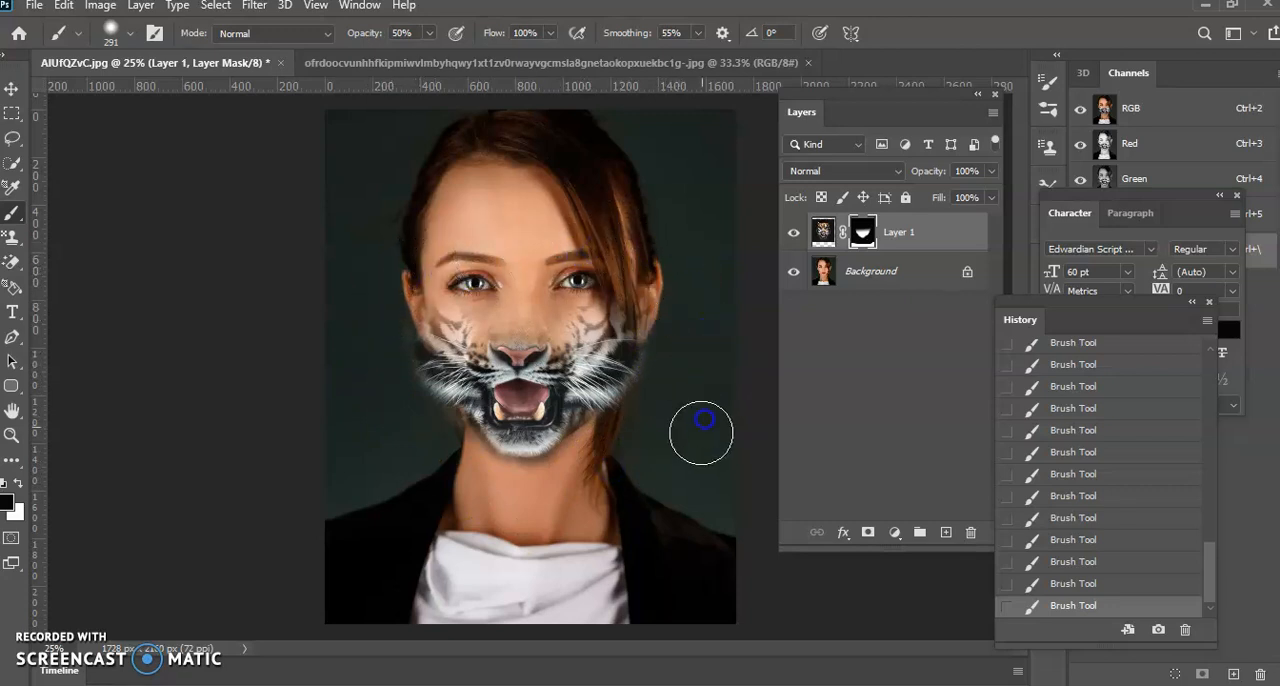
mouse_move(382, 345)
mouse_down()
mouse_move(403, 379)
mouse_move(379, 341)
mouse_move(423, 403)
mouse_move(405, 381)
mouse_move(429, 421)
mouse_move(413, 400)
mouse_move(419, 445)
mouse_move(391, 420)
mouse_up()
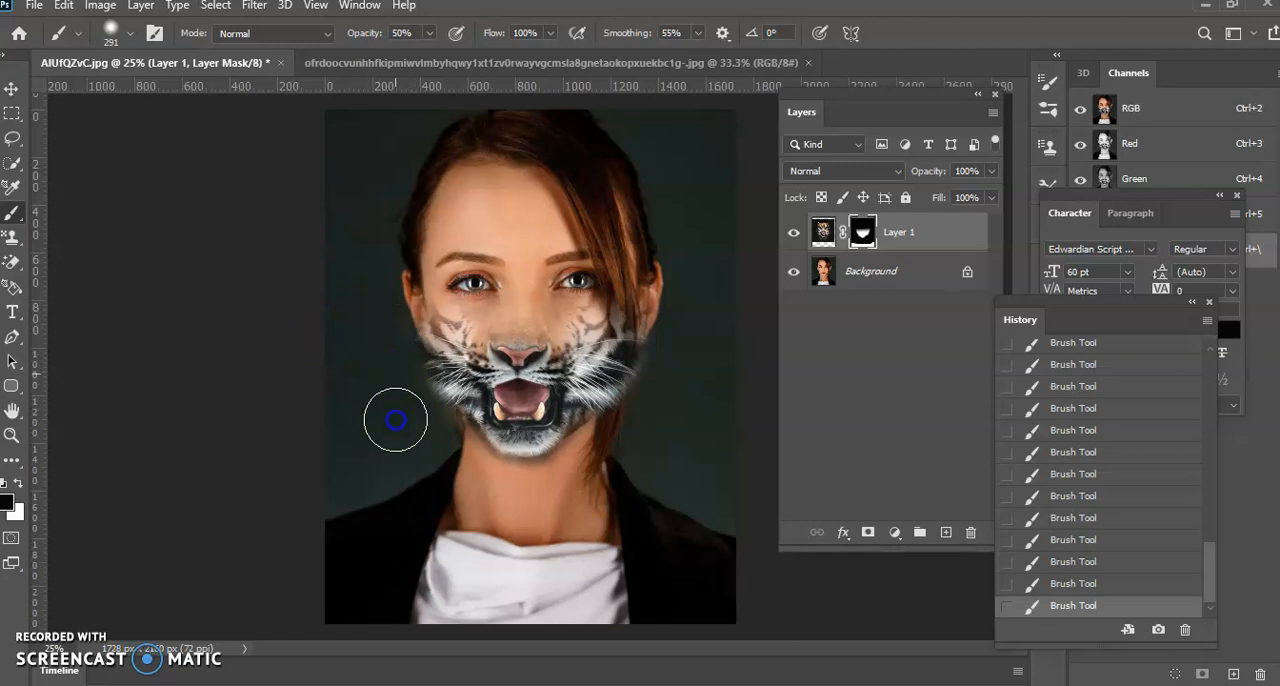
Paint black on the mask along the tiger cheek beside the woman's loose hair, bringing back her hair, ear and the backdrop
mouse_move(668, 345)
mouse_down()
mouse_move(629, 436)
mouse_move(659, 356)
mouse_move(636, 431)
mouse_up()
mouse_move(672, 346)
mouse_down()
mouse_move(642, 353)
mouse_move(626, 448)
mouse_up()
drag(645, 384, 619, 465)
mouse_move(656, 325)
mouse_down()
mouse_move(656, 343)
mouse_move(633, 292)
mouse_up()
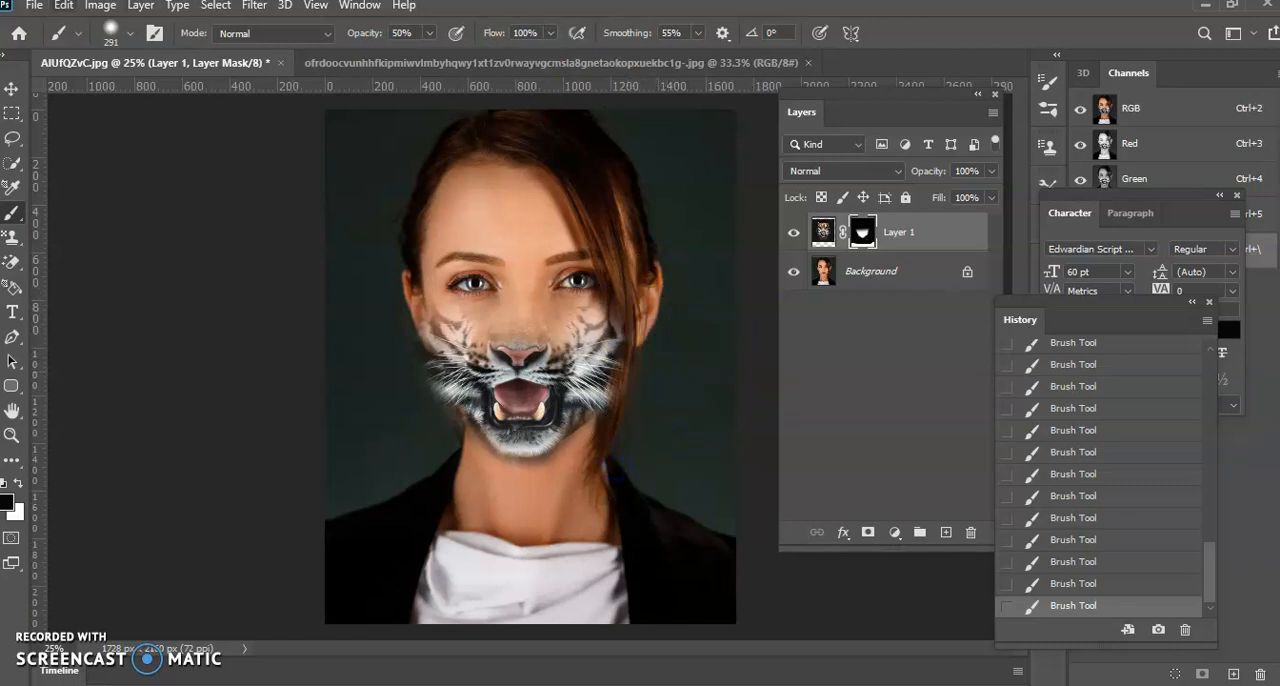
Save the image on the computer as a JPEG named LayerMask2 in the Layer Mask folder, accepting the JPEG options
click(35, 8)
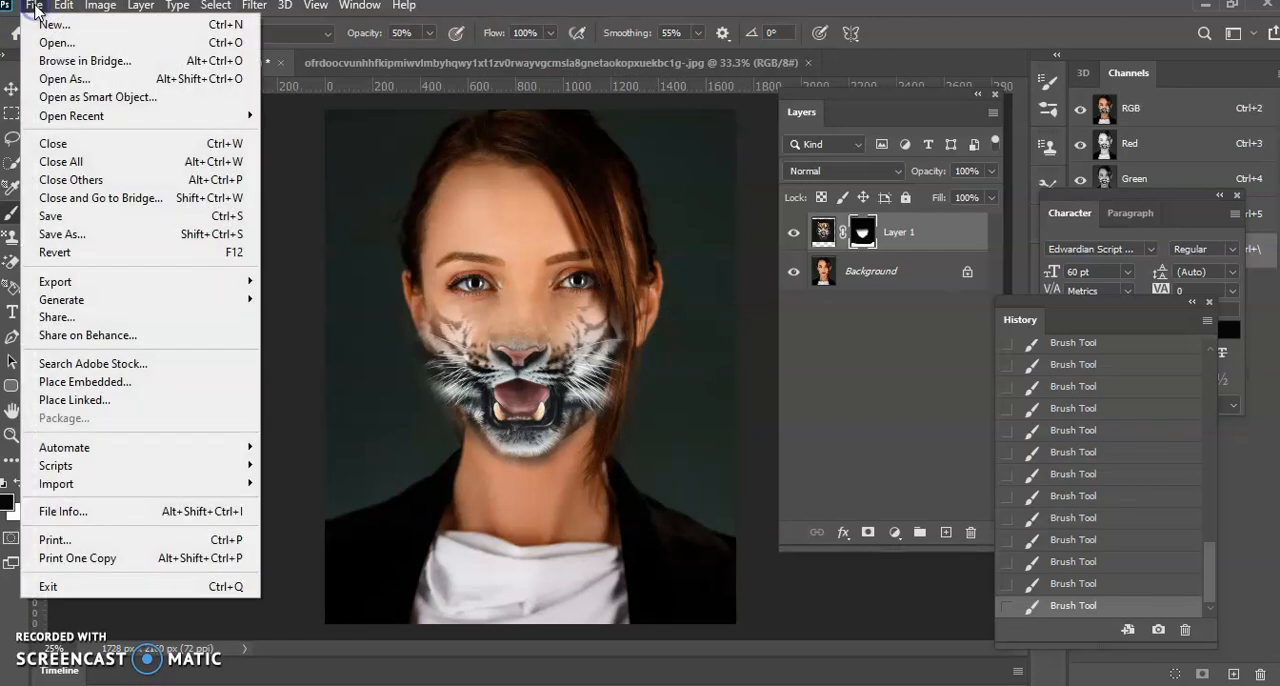
click(61, 236)
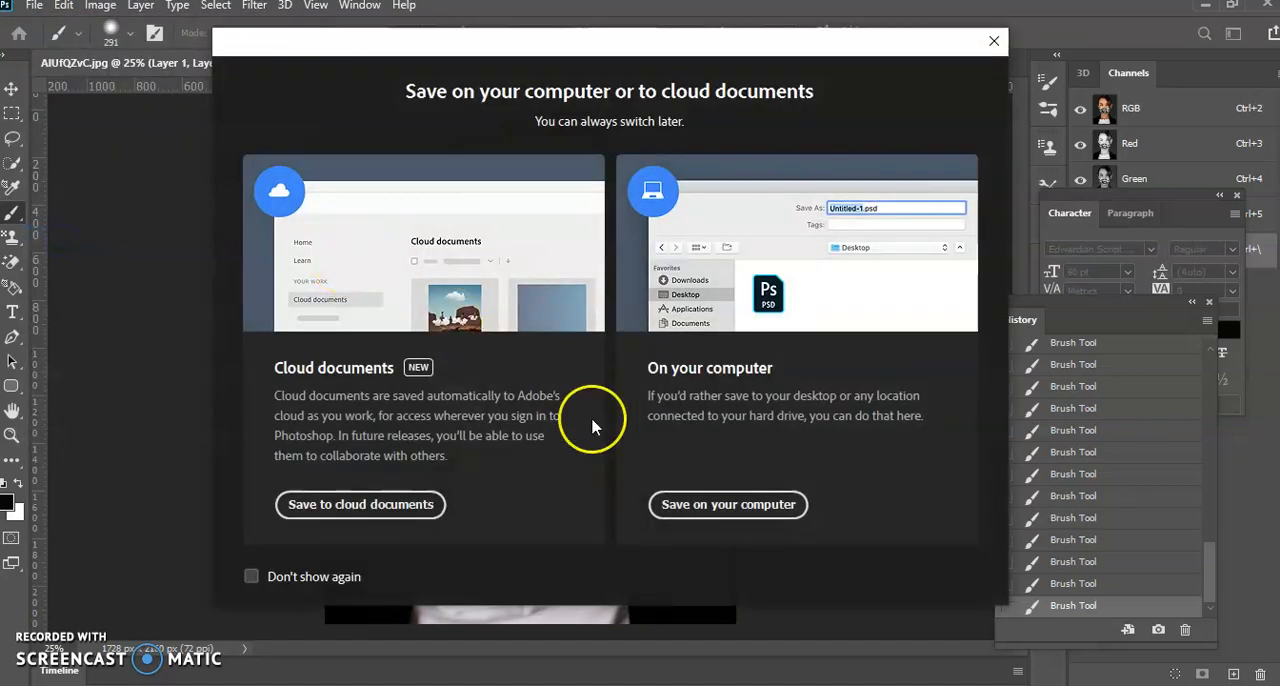
click(736, 503)
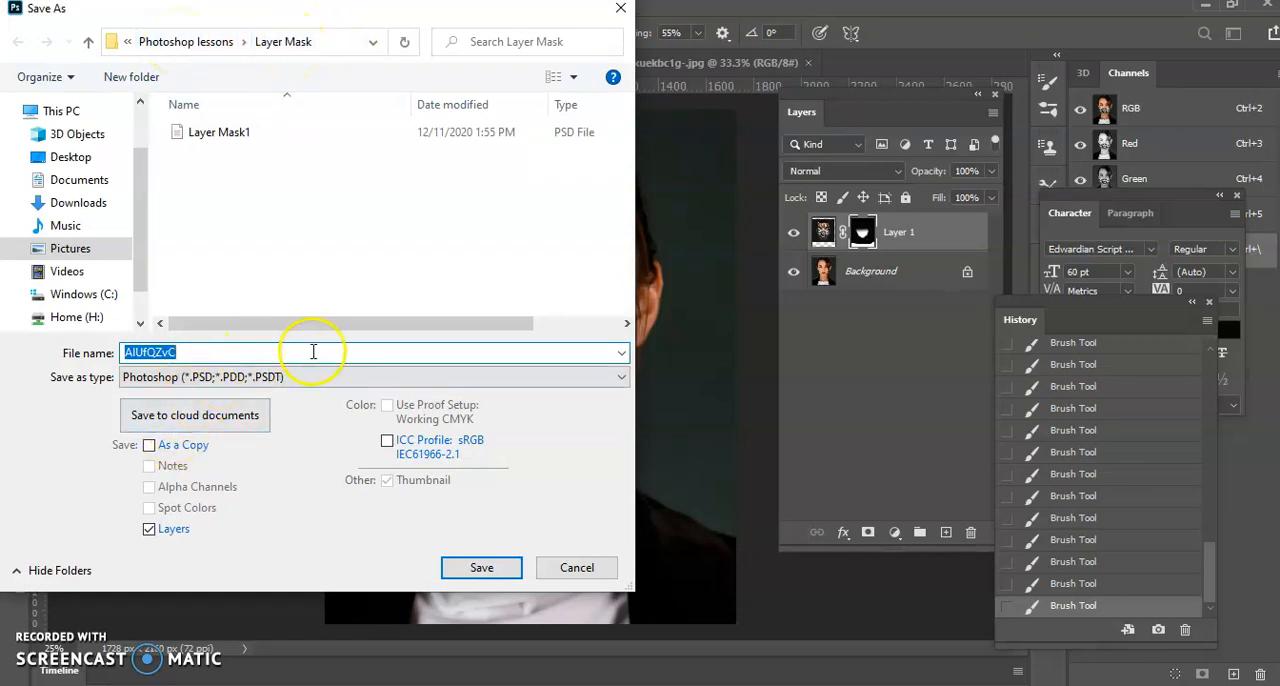
text(Lay)
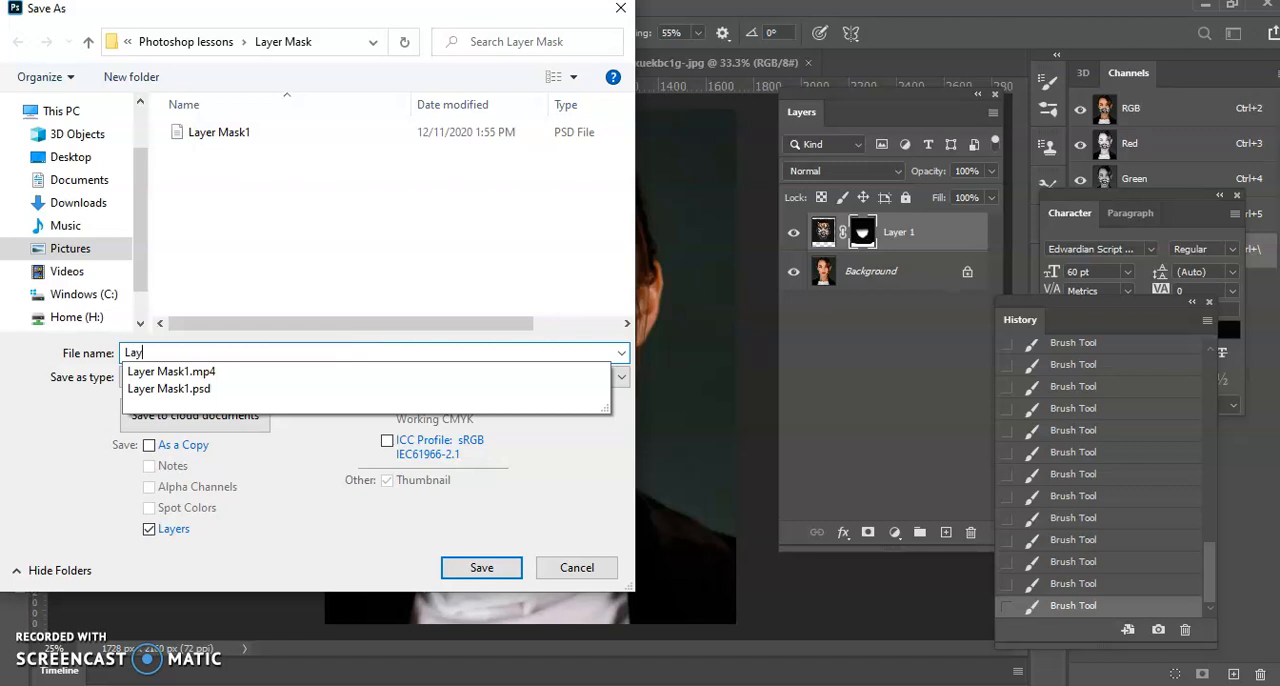
text(erMask2)
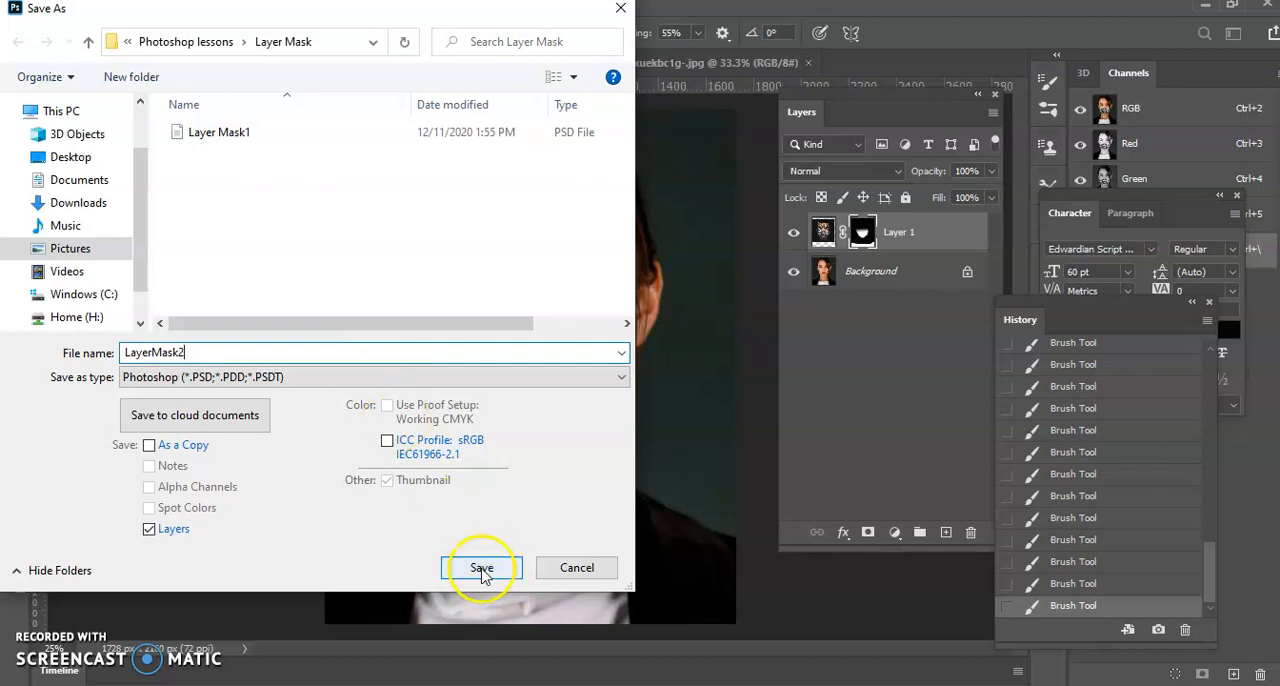
click(621, 377)
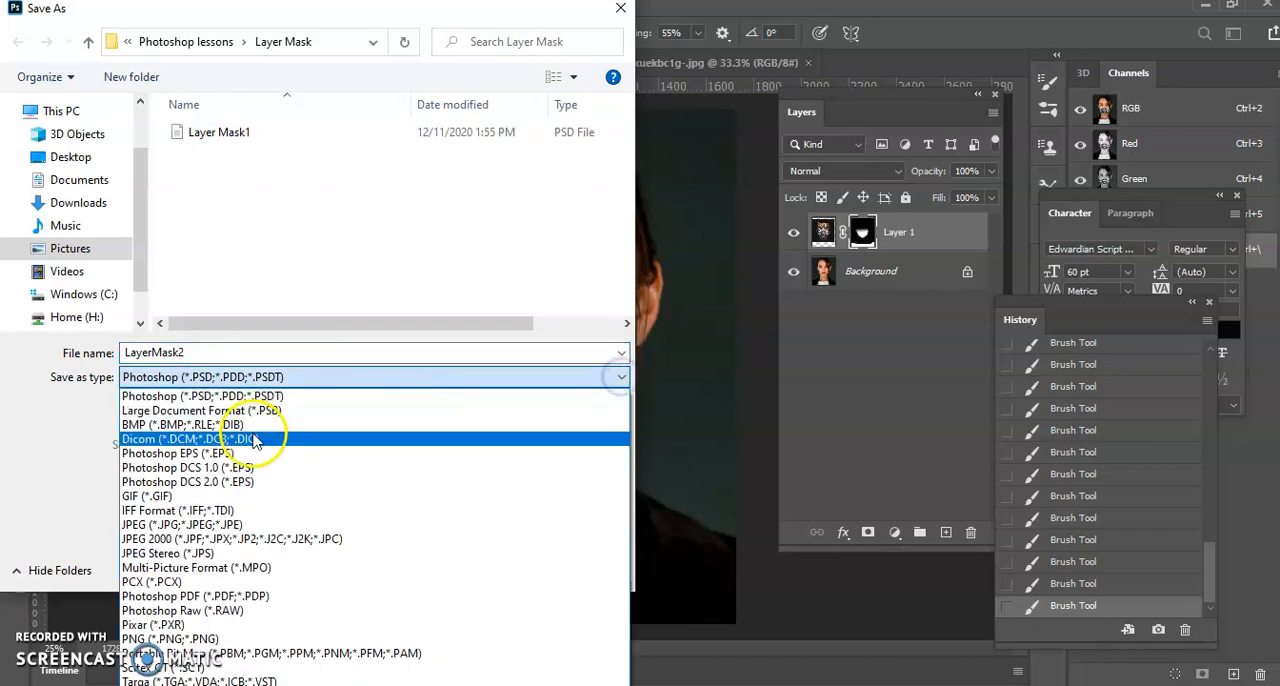
click(175, 524)
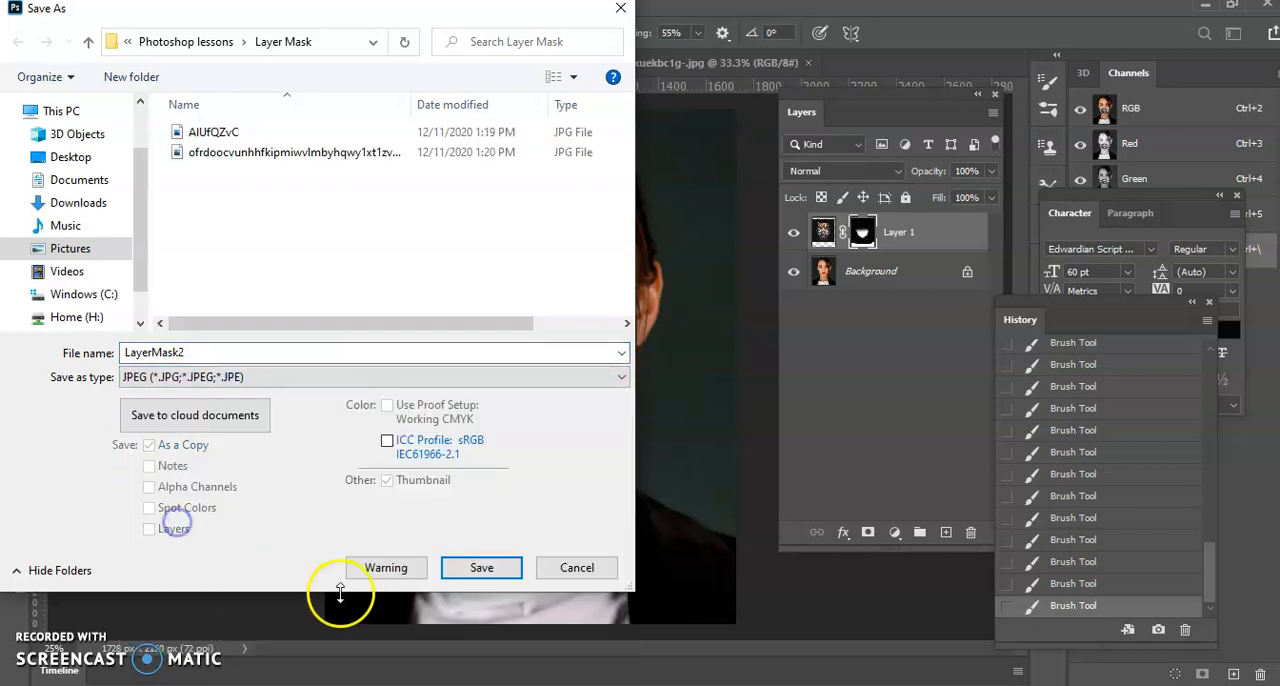
click(481, 567)
click(590, 147)
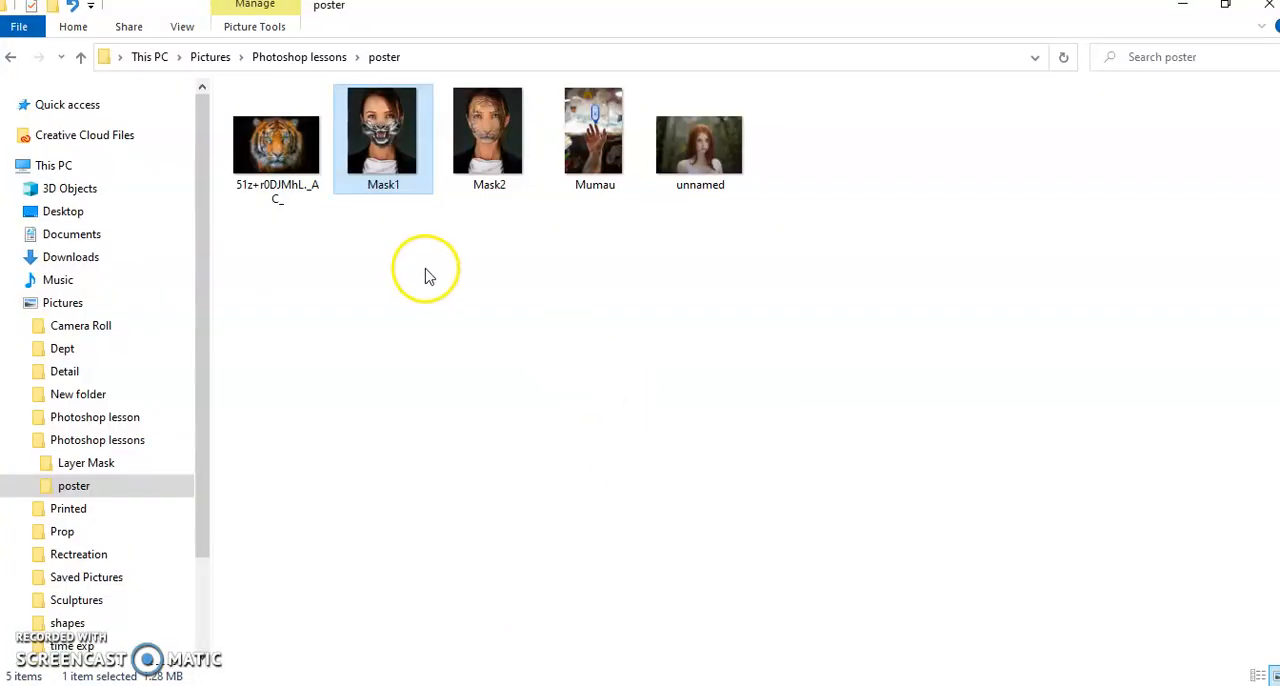
In File Explorer, open the Mask2 example image from the poster folder, view it and close it
click(497, 165)
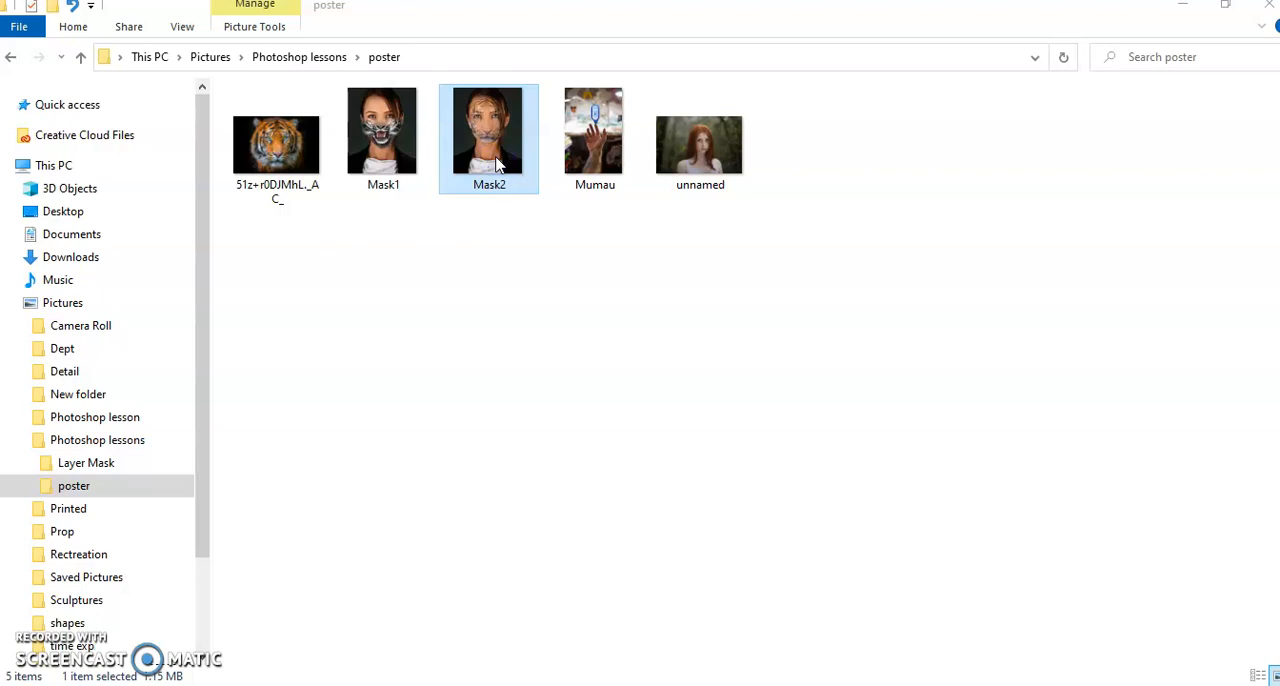
double_click(497, 165)
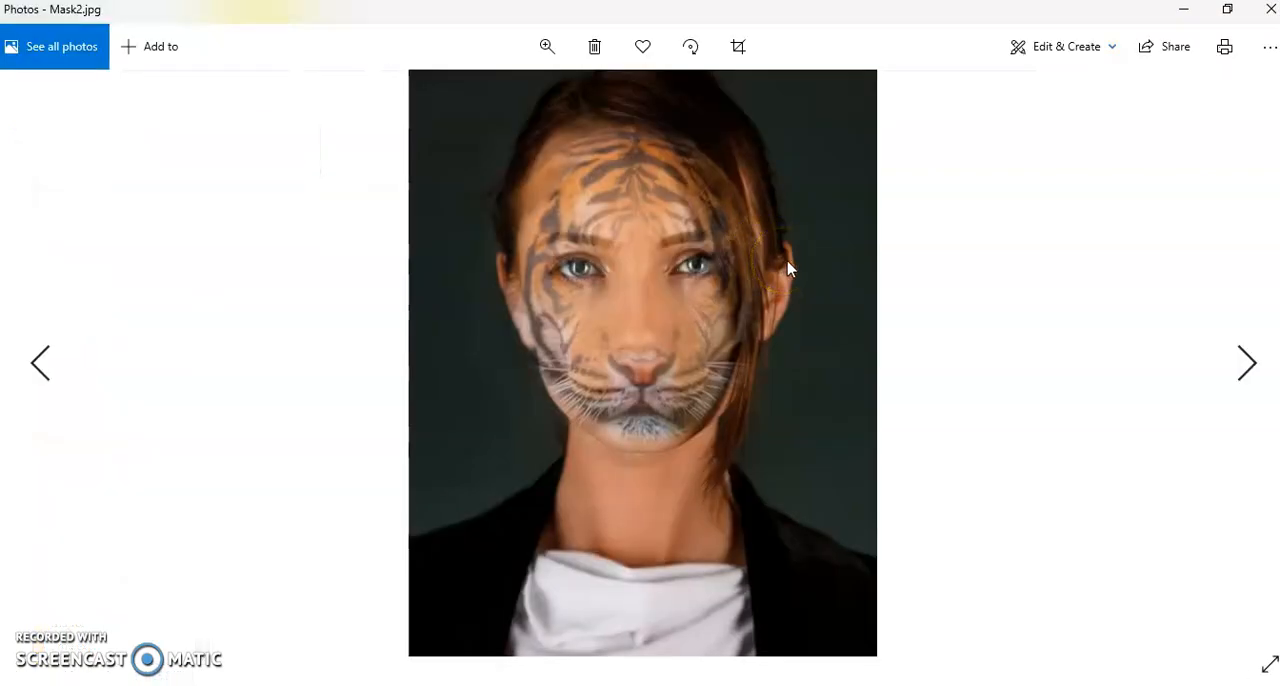
click(1264, 18)
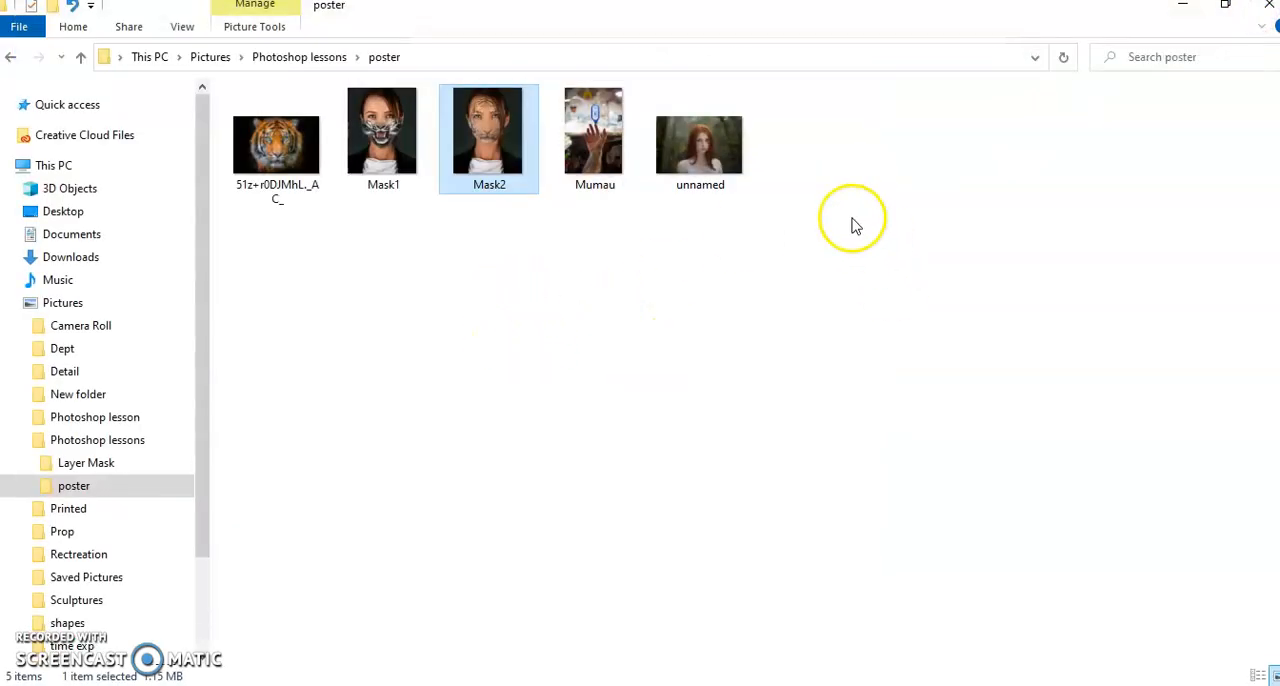
Go to the Layer Mask folder in Photoshop lessons, open the LayerMask2 image to check it, and close it
click(395, 155)
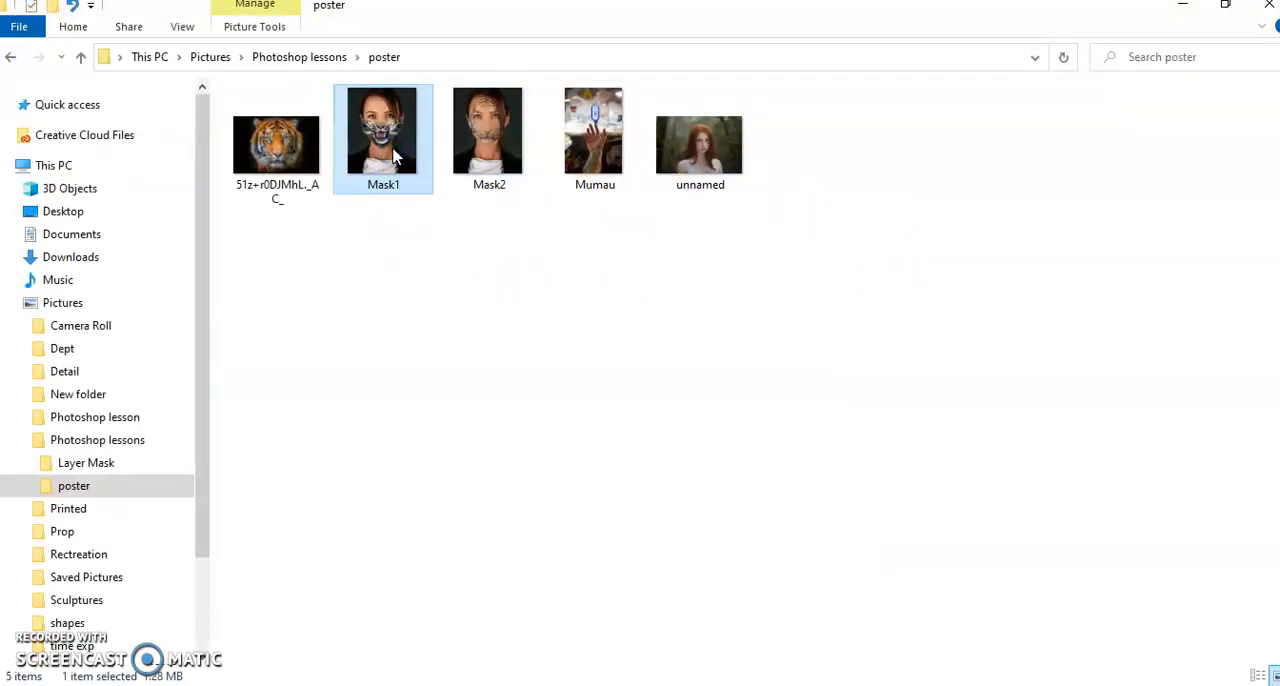
click(302, 60)
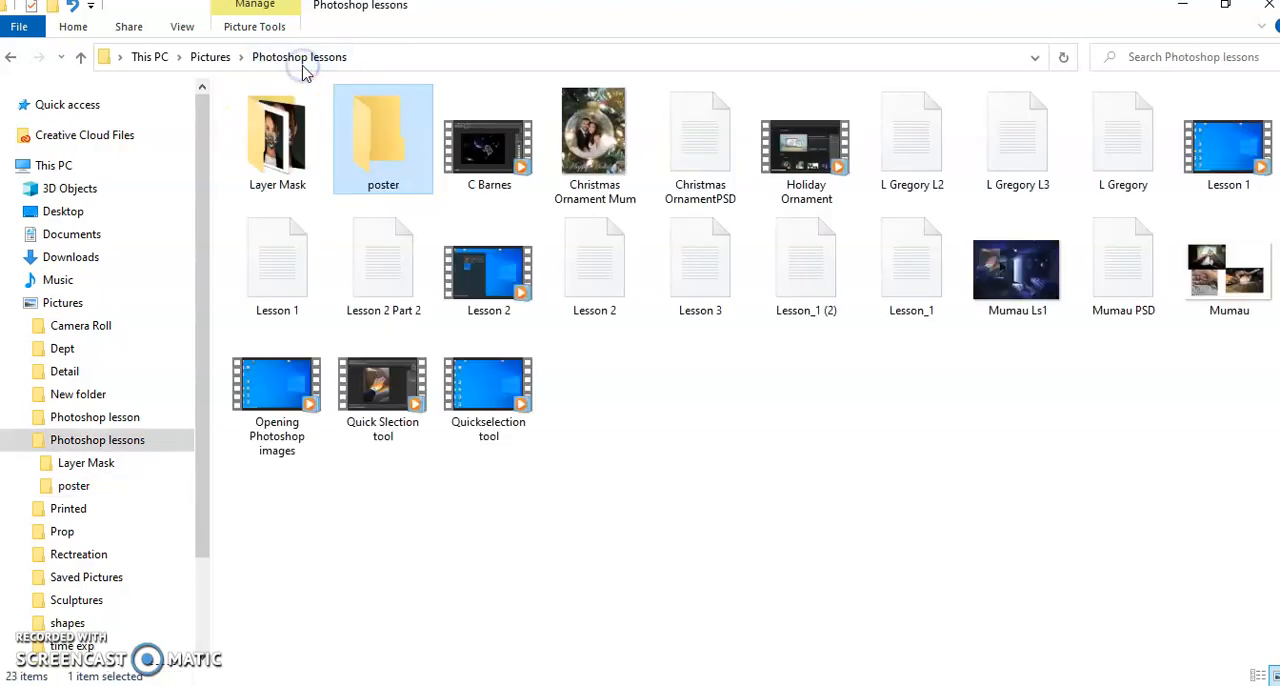
double_click(280, 145)
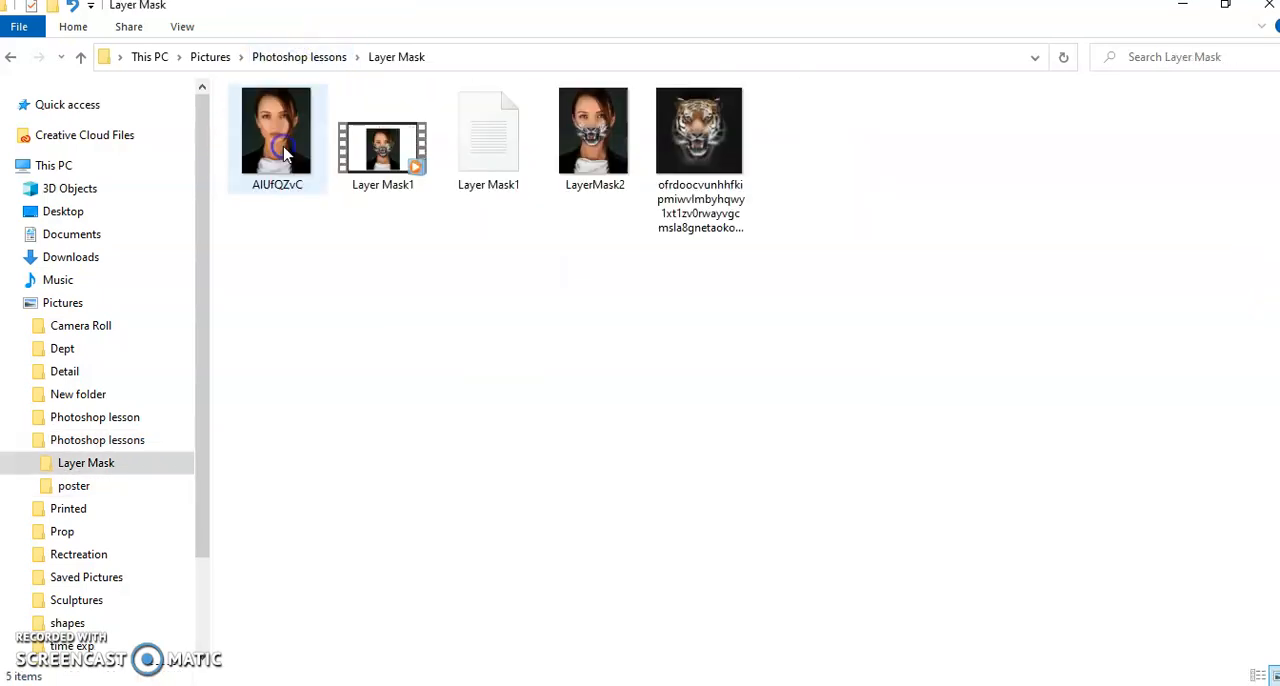
click(588, 133)
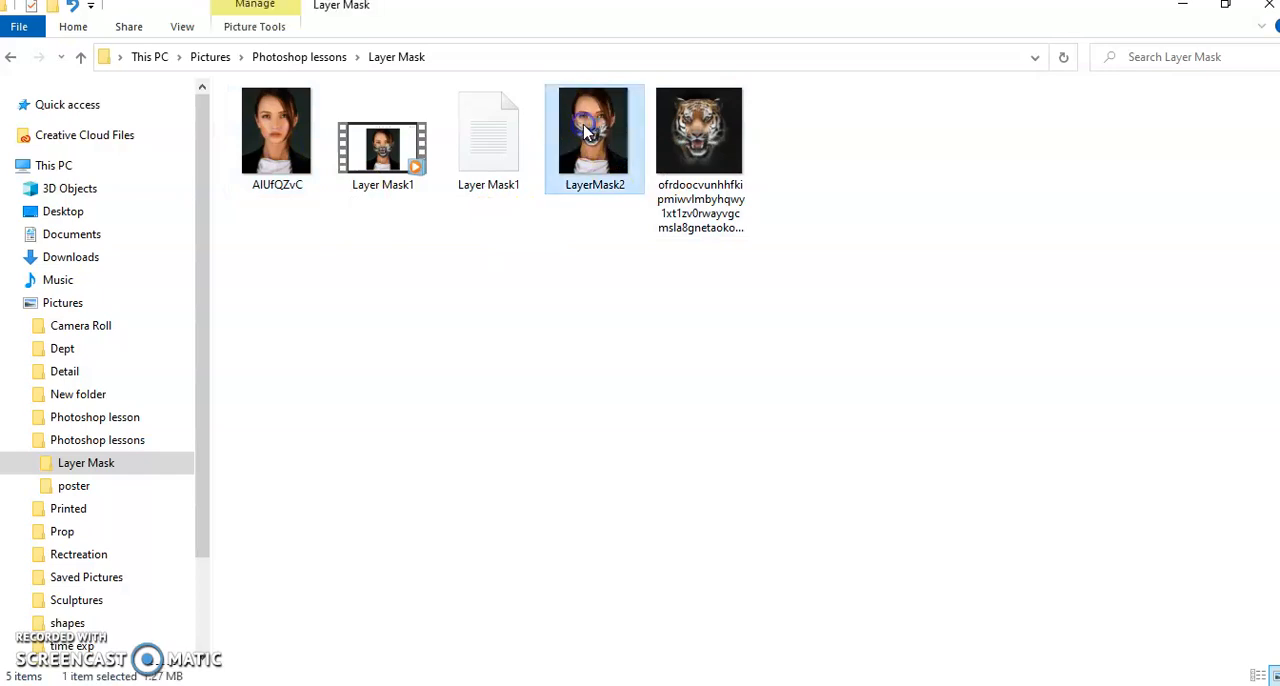
double_click(580, 188)
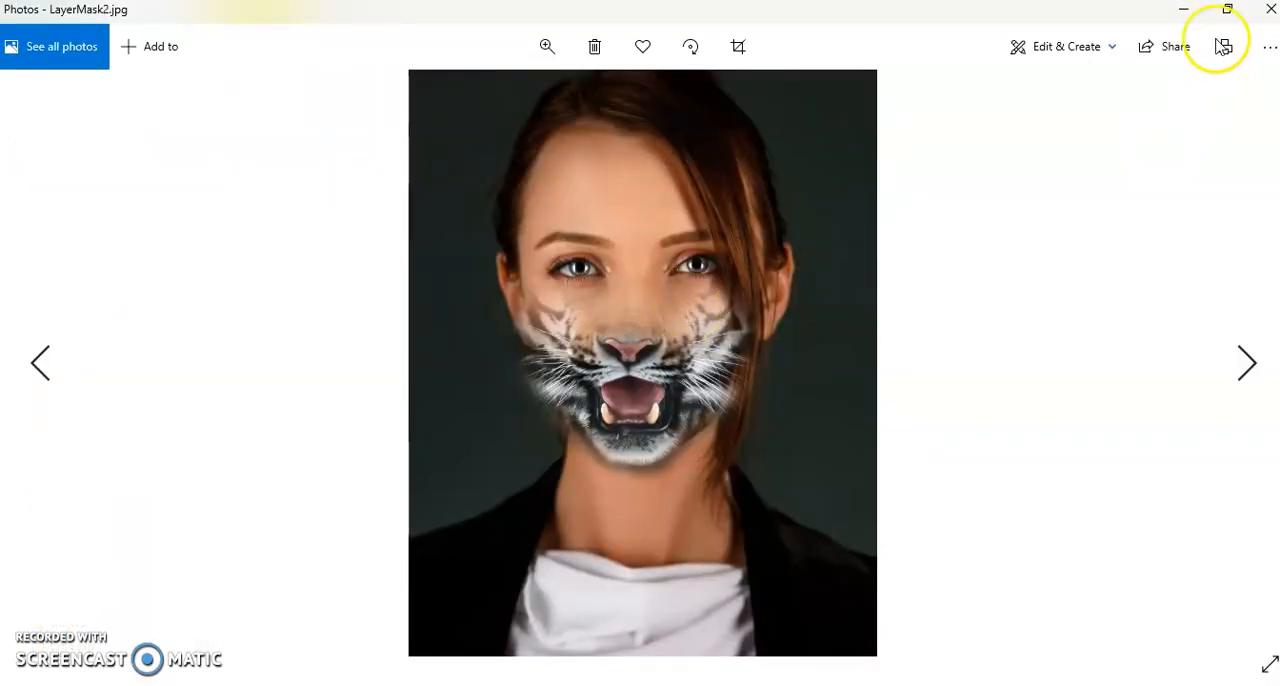
click(1270, 9)
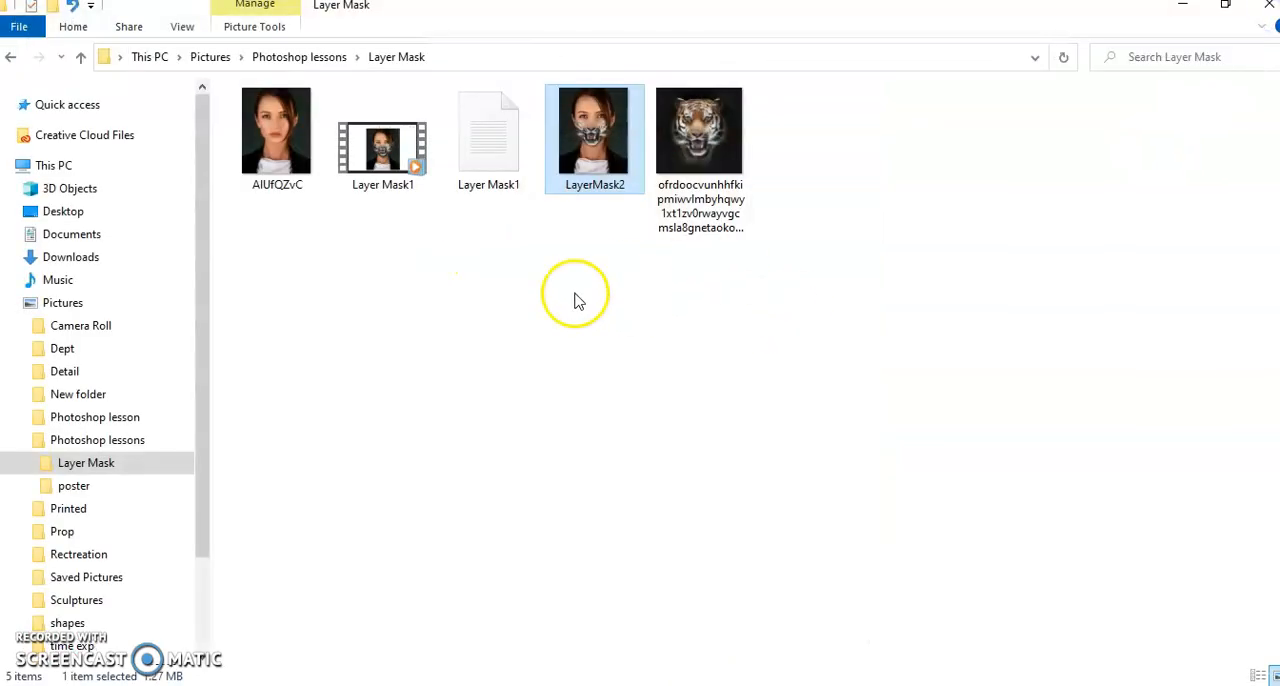